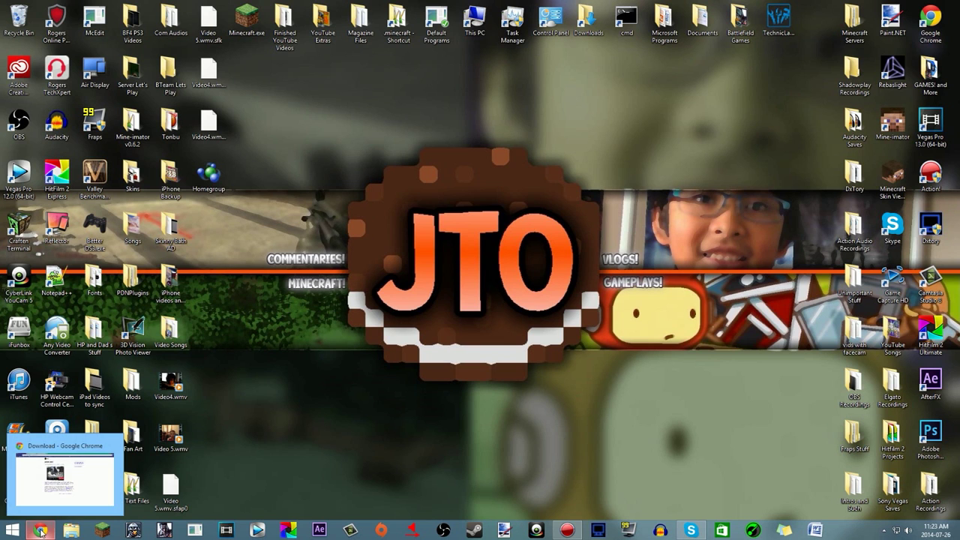
Restore Chrome and select the paint.net download page's address.
click(41, 531)
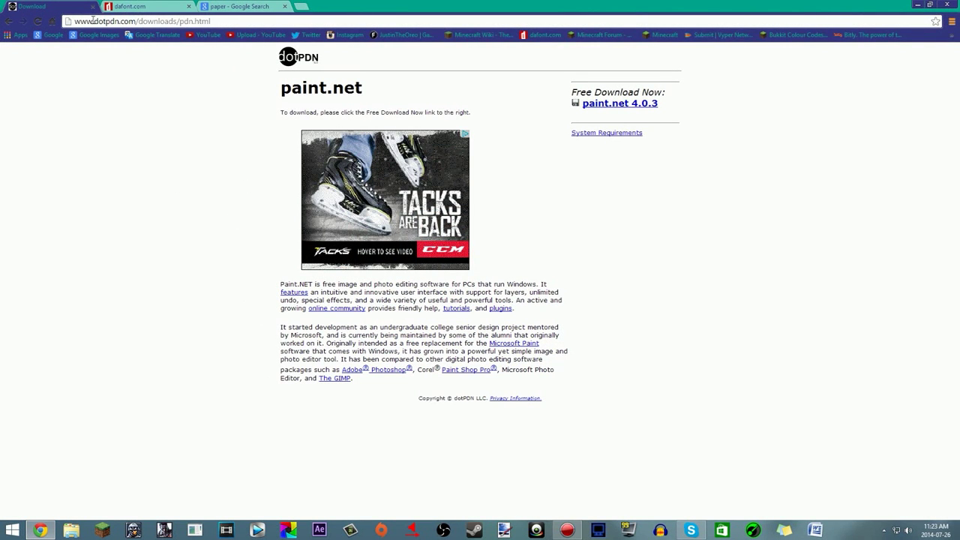
mouse_move(73, 21)
mouse_down()
mouse_move(211, 21)
mouse_move(82, 21)
mouse_up()
drag(216, 22, 36, 24)
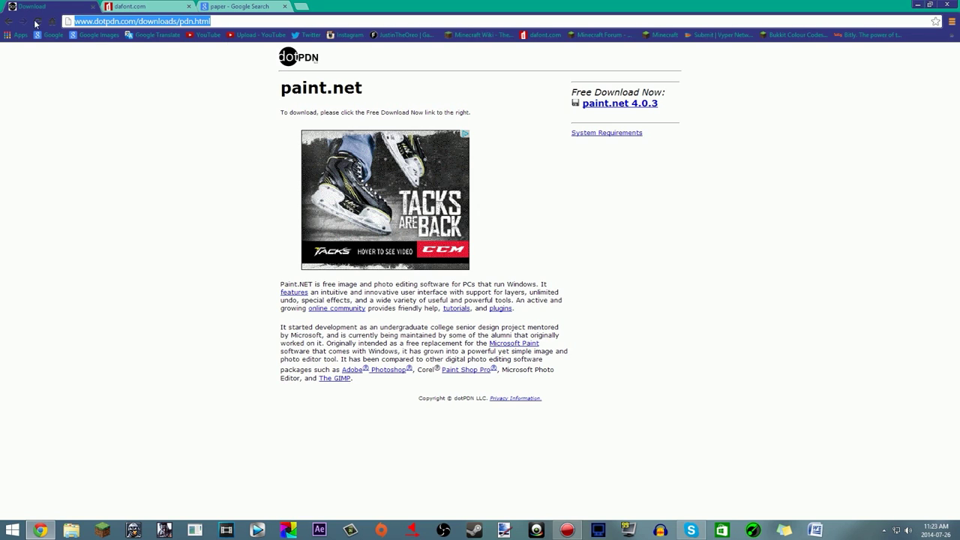
click(256, 22)
Highlight the Free Download Now heading and the paint.net description on the page.
drag(574, 88, 653, 95)
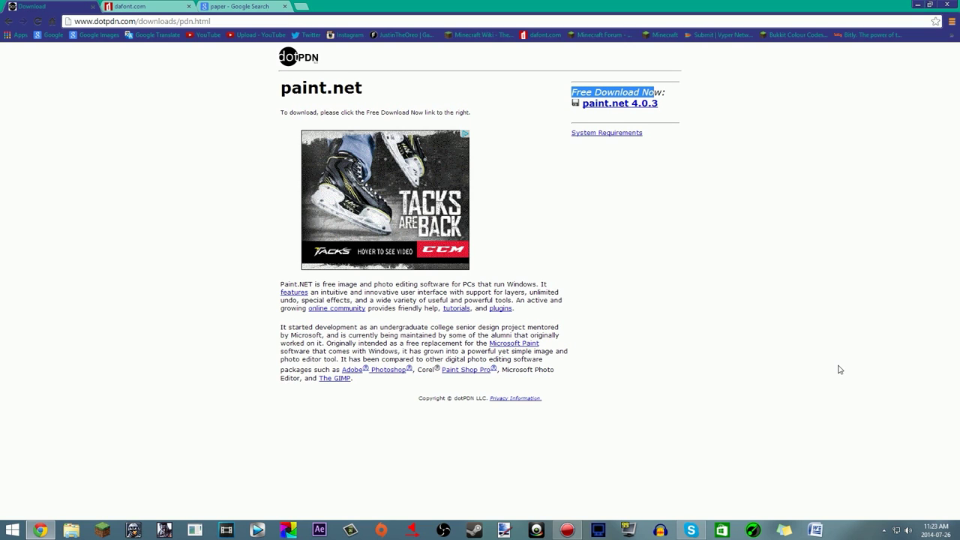
click(733, 187)
drag(667, 105, 526, 103)
click(801, 182)
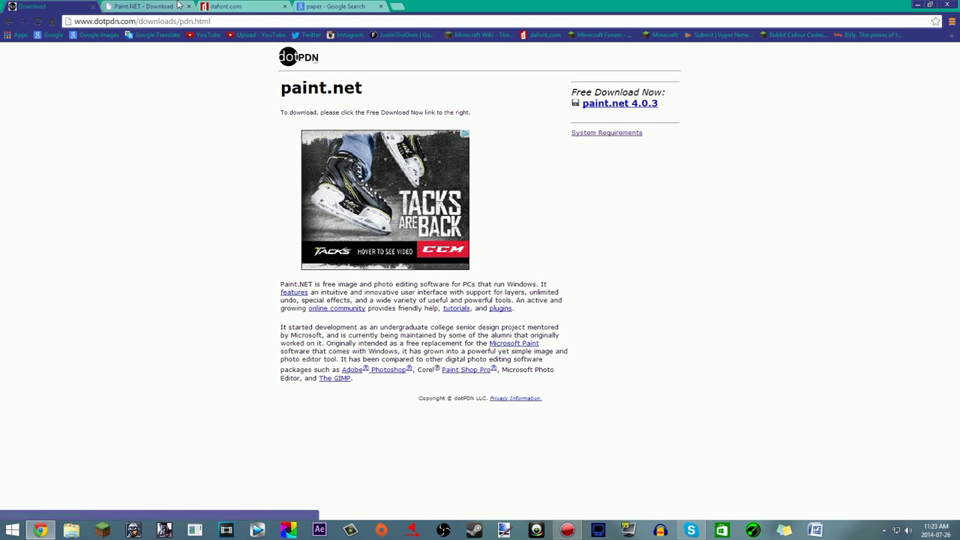
Switch to the dafont.com tab and select its address.
click(137, 6)
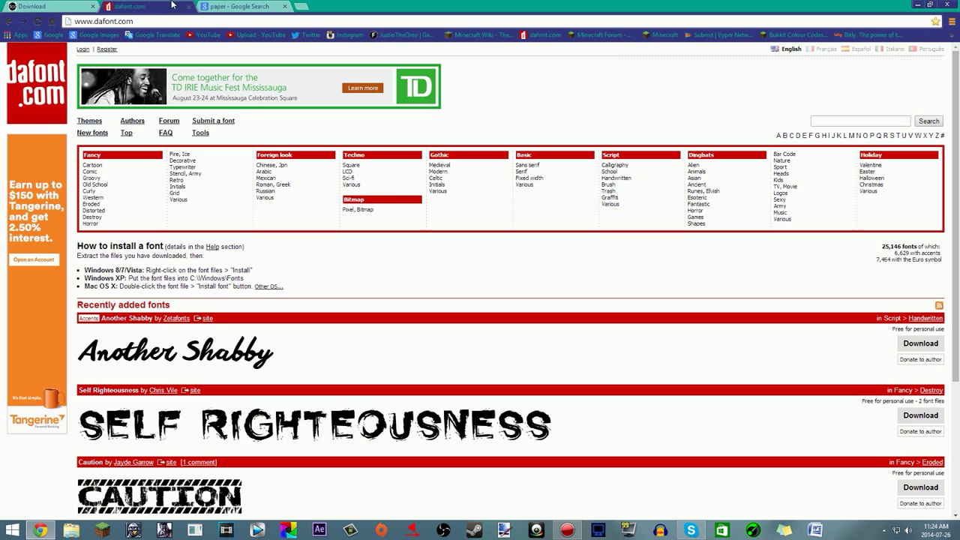
drag(163, 21, 65, 15)
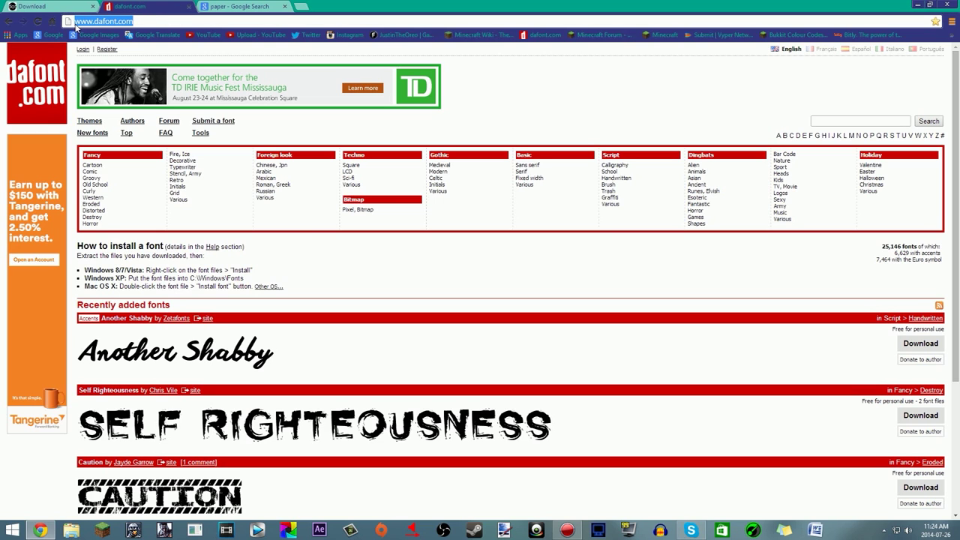
click(81, 25)
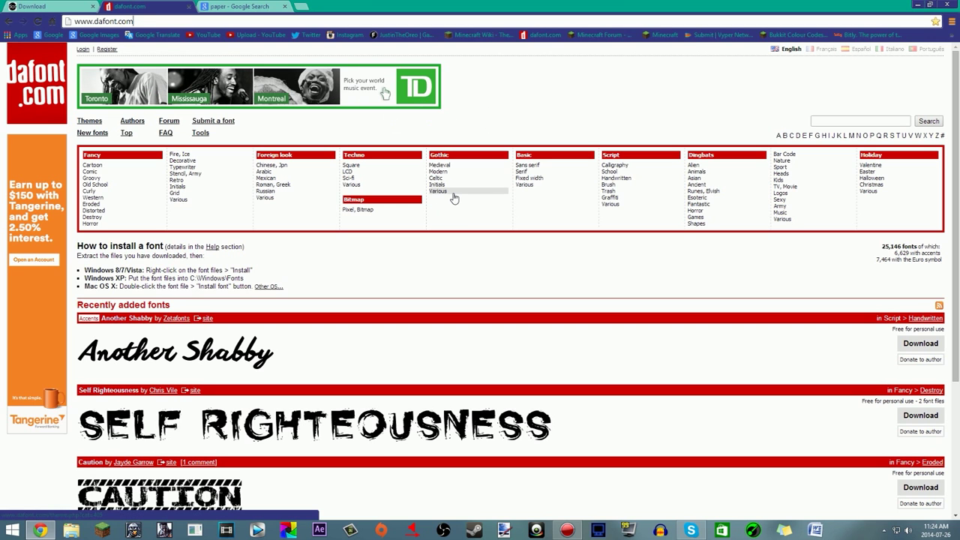
scroll(485, 272, down, 2)
scroll(484, 302, up, 2)
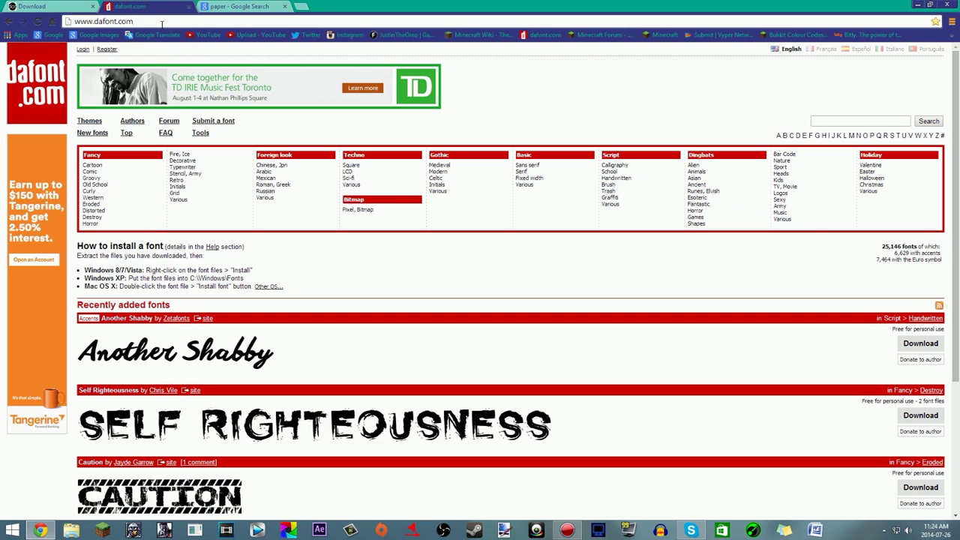
Open DaFont's Cartoon category and scroll through its fonts, including Orange Juice and From Cartoon Blocks.
click(115, 166)
scroll(182, 489, down, 3)
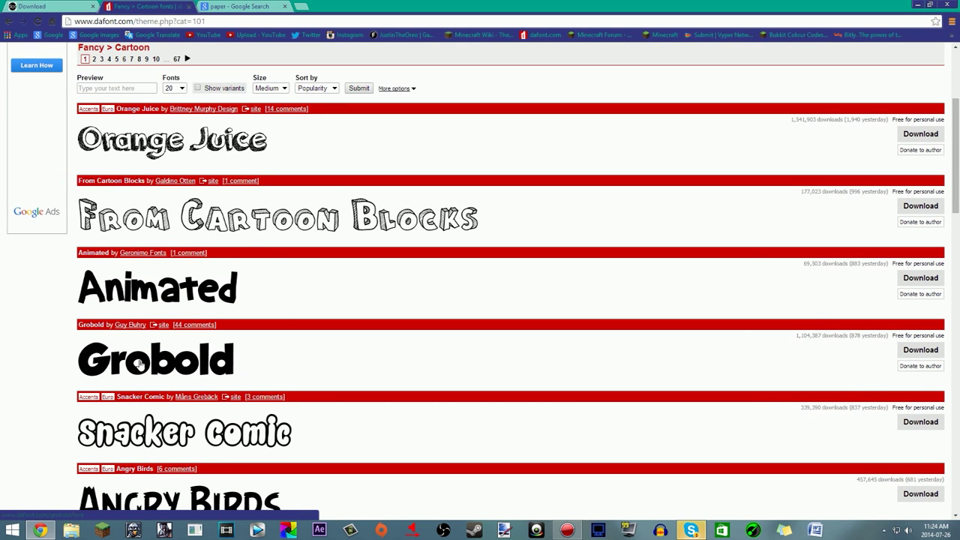
scroll(168, 364, down, 1)
scroll(197, 246, down, 7)
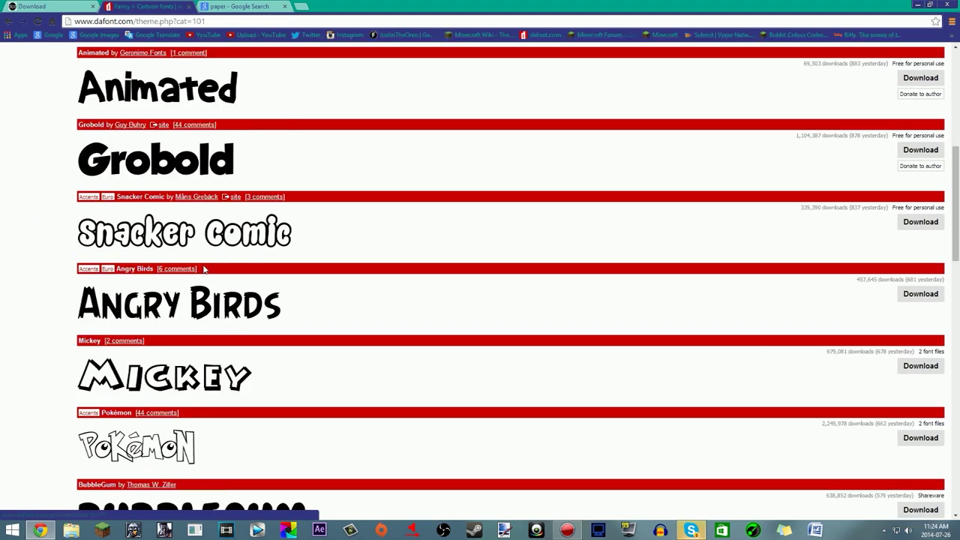
scroll(198, 403, down, 6)
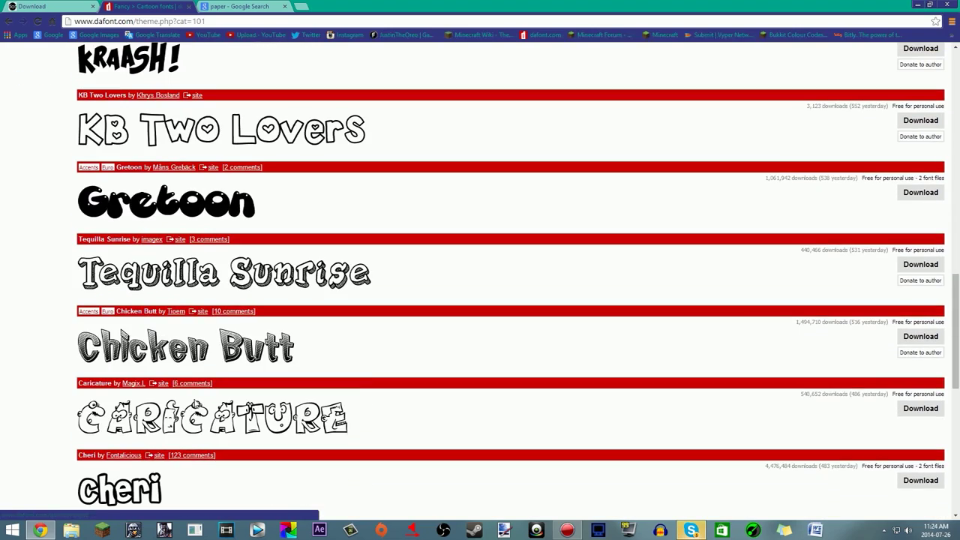
scroll(345, 401, down, 3)
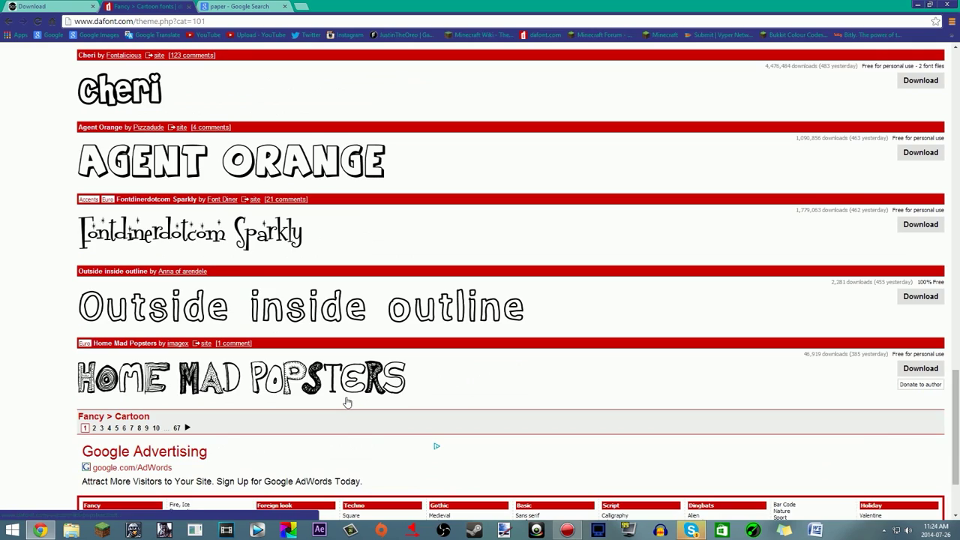
scroll(344, 399, up, 11)
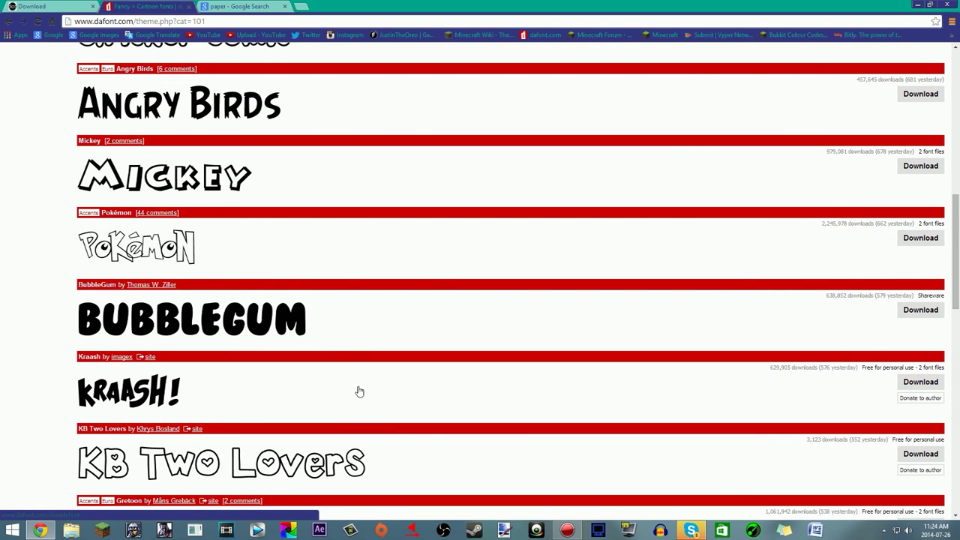
scroll(358, 373, up, 8)
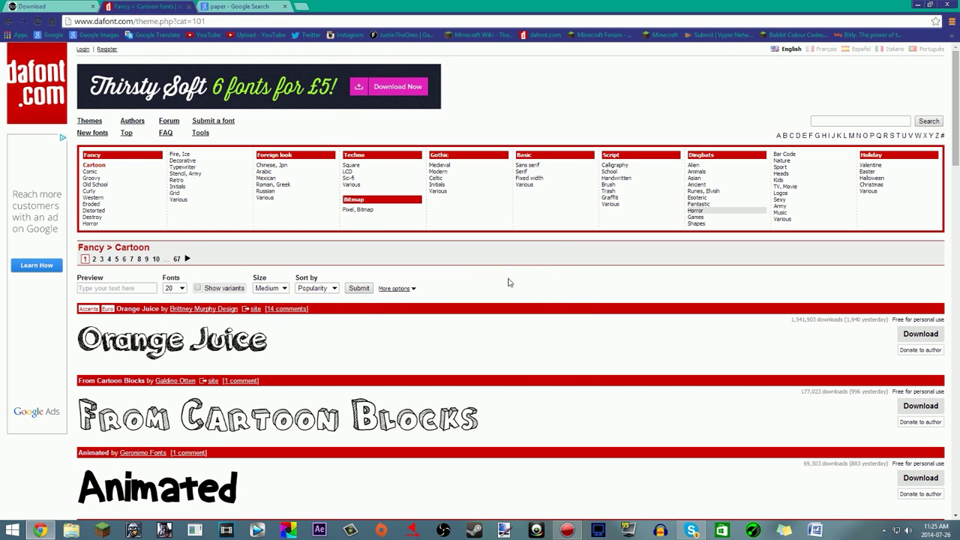
scroll(375, 315, down, 2)
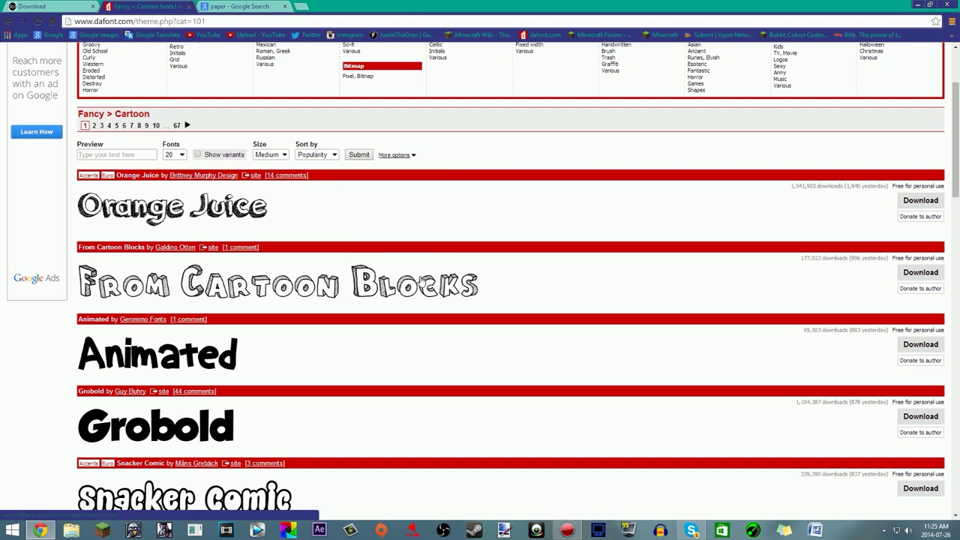
scroll(370, 230, down, 4)
scroll(375, 230, down, 1)
scroll(399, 240, up, 10)
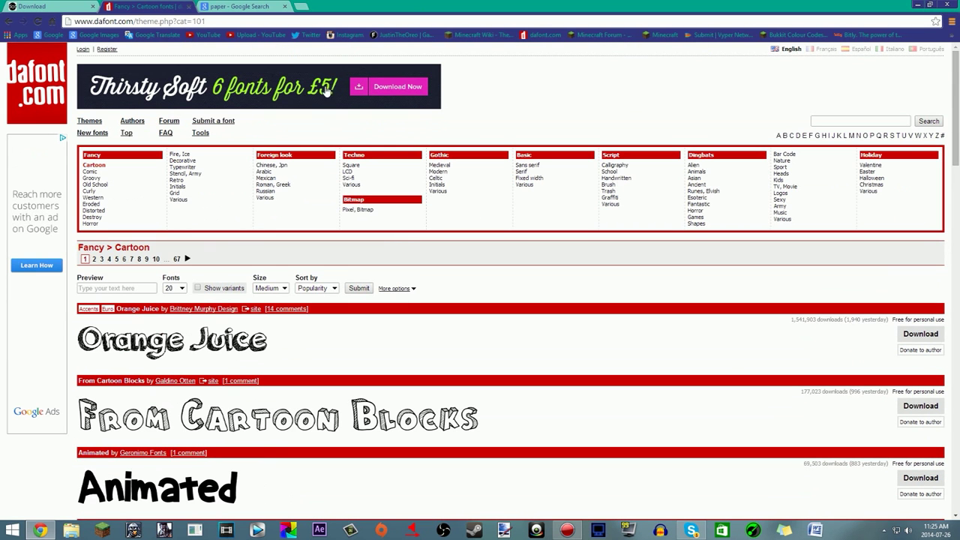
Switch to the Google Images results for 'paper' and browse them.
click(242, 6)
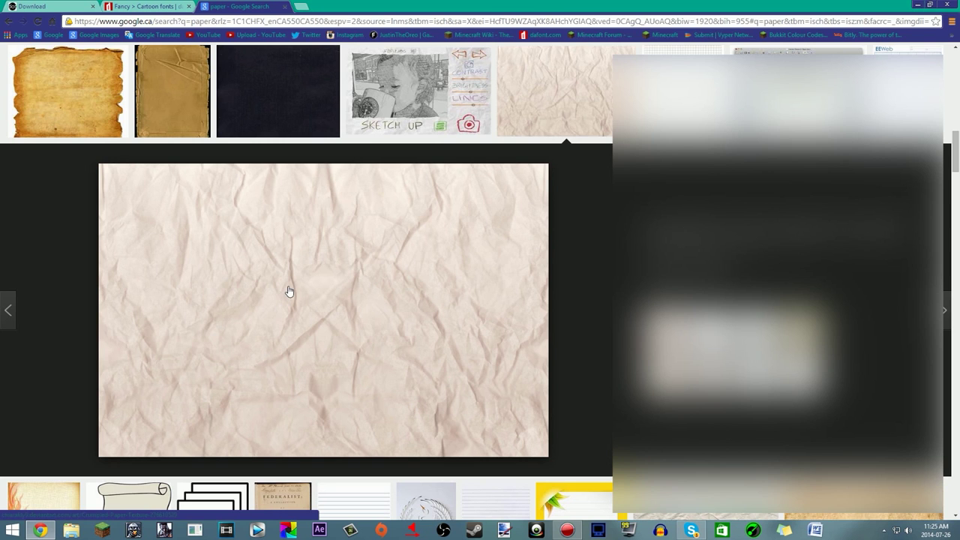
scroll(450, 267, down, 1)
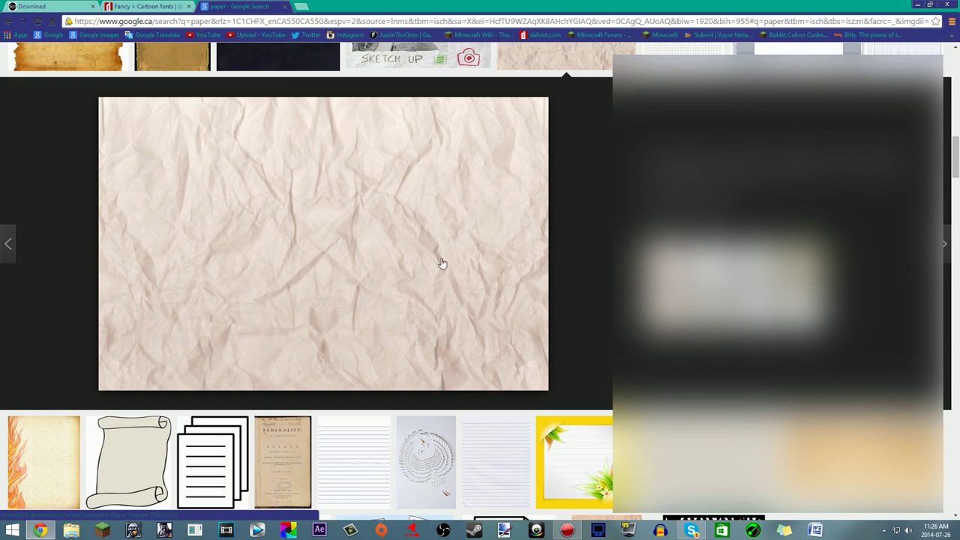
scroll(439, 259, down, 1)
scroll(400, 272, up, 1)
scroll(399, 271, up, 1)
scroll(397, 266, down, 1)
scroll(396, 262, up, 1)
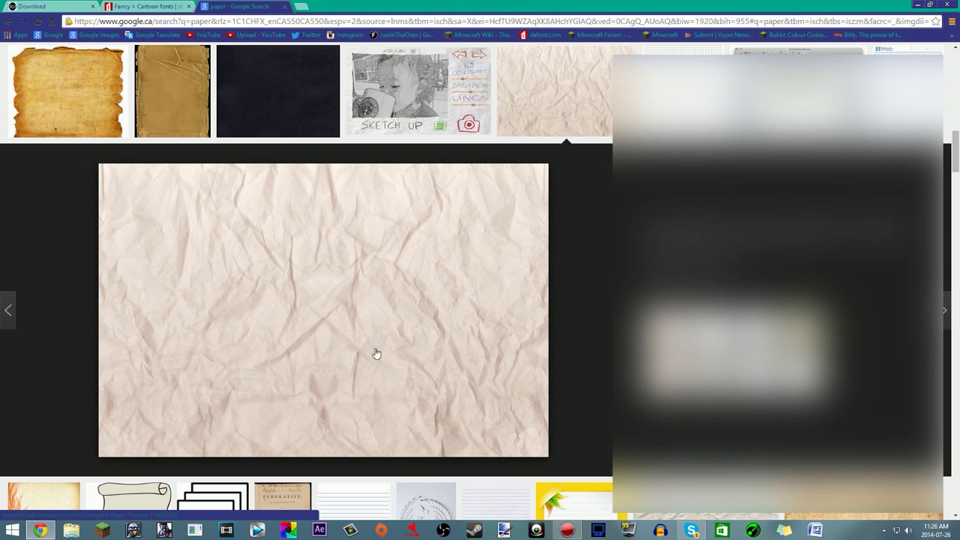
Copy the crumpled beige paper image and minimize Chrome.
drag(384, 306, 384, 304)
right_click(384, 304)
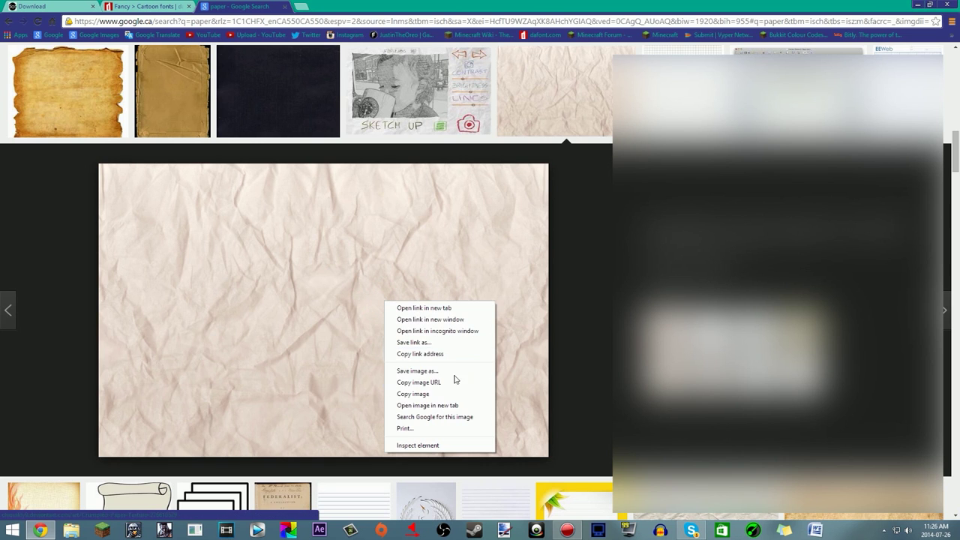
click(447, 394)
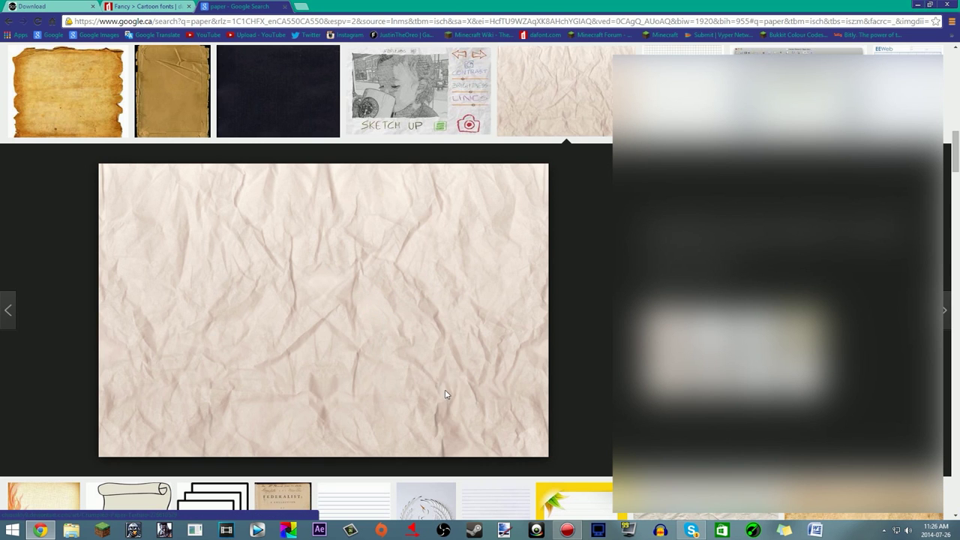
click(917, 5)
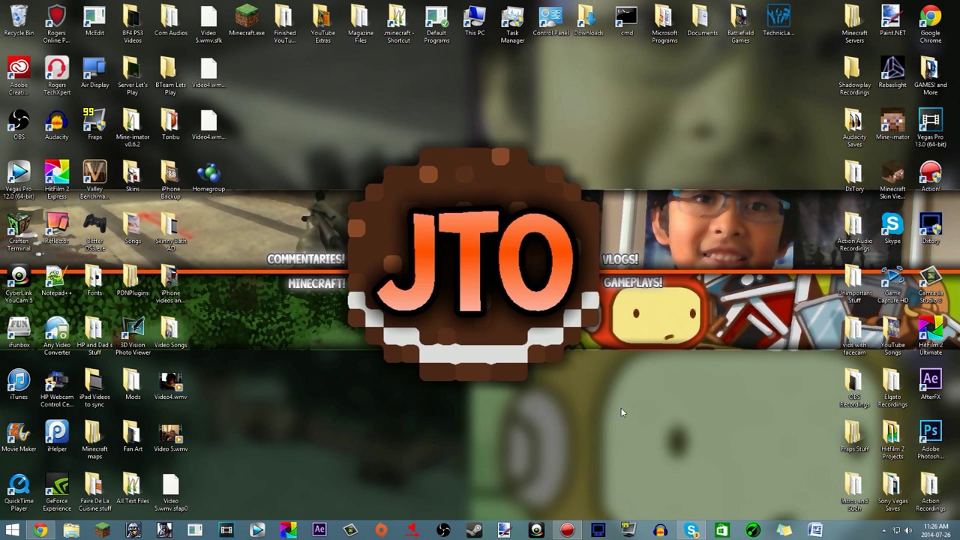
Restore and re-minimize Chrome, then bring up the Paint.NET window.
click(40, 530)
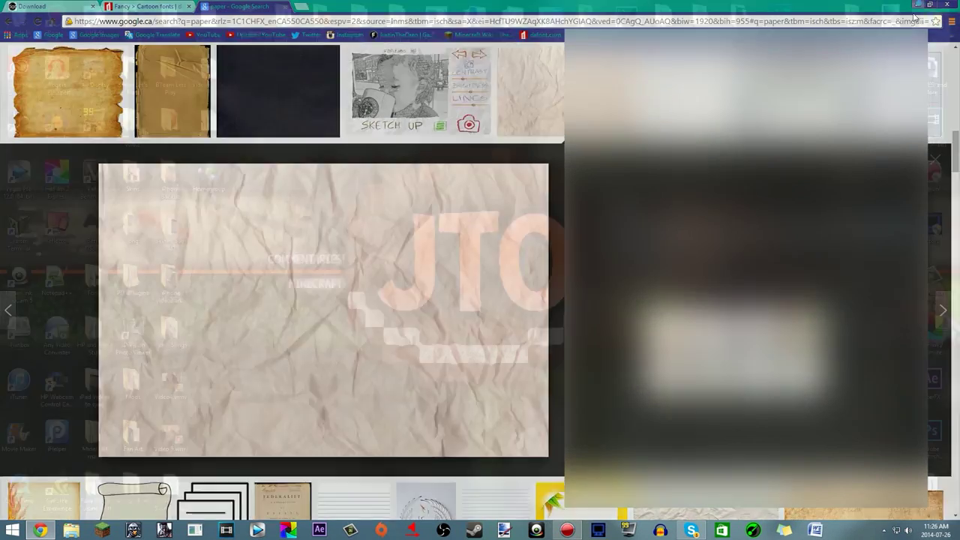
click(917, 4)
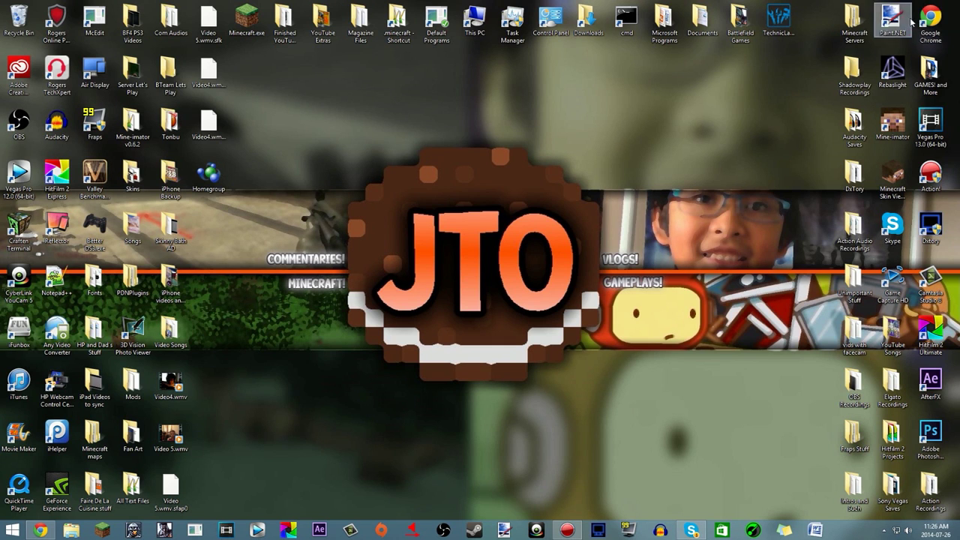
click(505, 530)
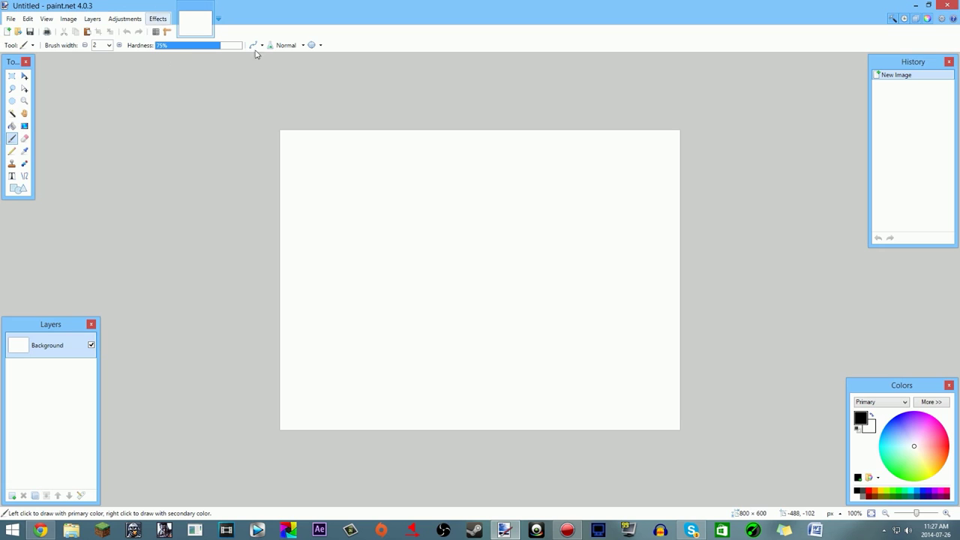
Try the Magic Wand and Move Selection tools, ending on Rectangle Select.
click(11, 114)
click(24, 88)
click(12, 76)
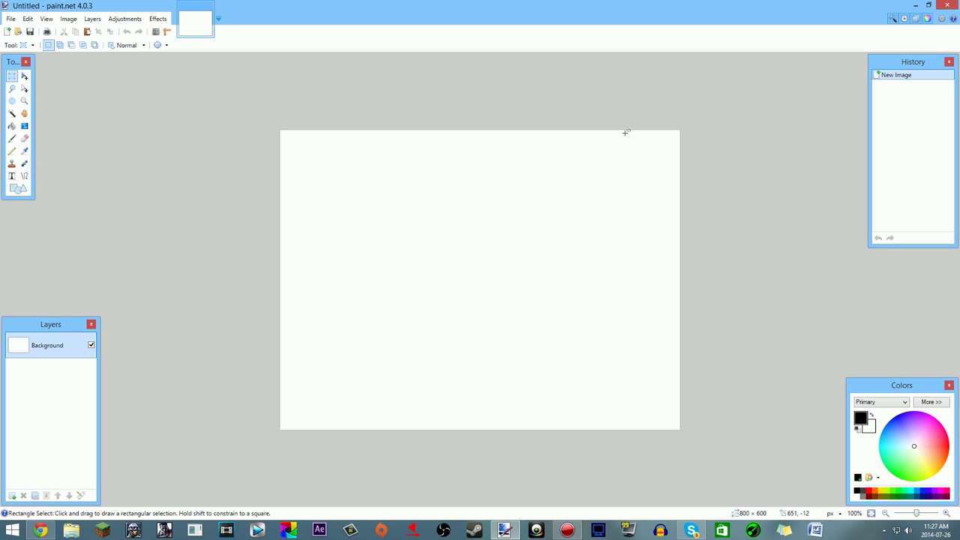
Zoom in and out of the blank 800 × 600 canvas with the mouse wheel.
scroll(540, 266, down, 3)
scroll(559, 313, up, 4)
scroll(560, 326, down, 1)
scroll(558, 326, up, 1)
scroll(558, 325, down, 1)
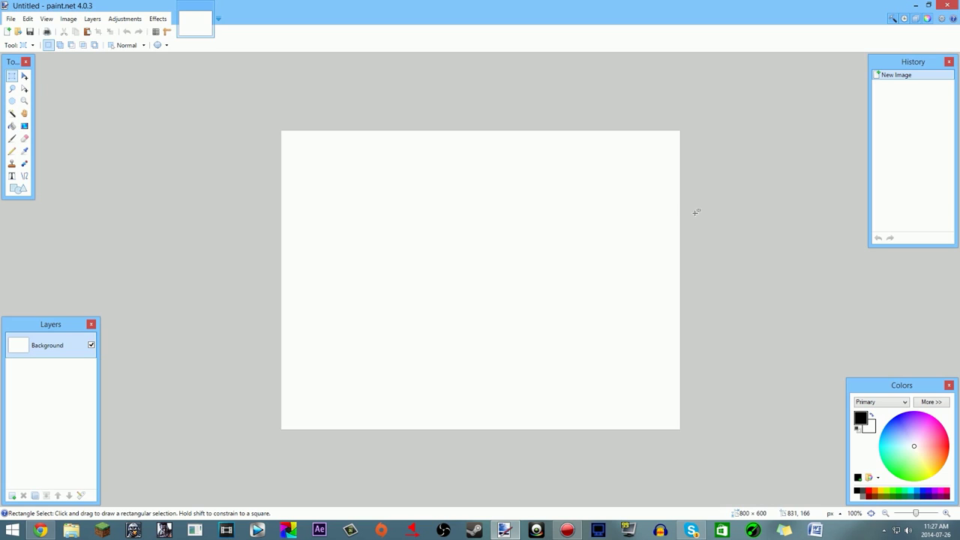
scroll(647, 247, down, 3)
scroll(489, 336, down, 1)
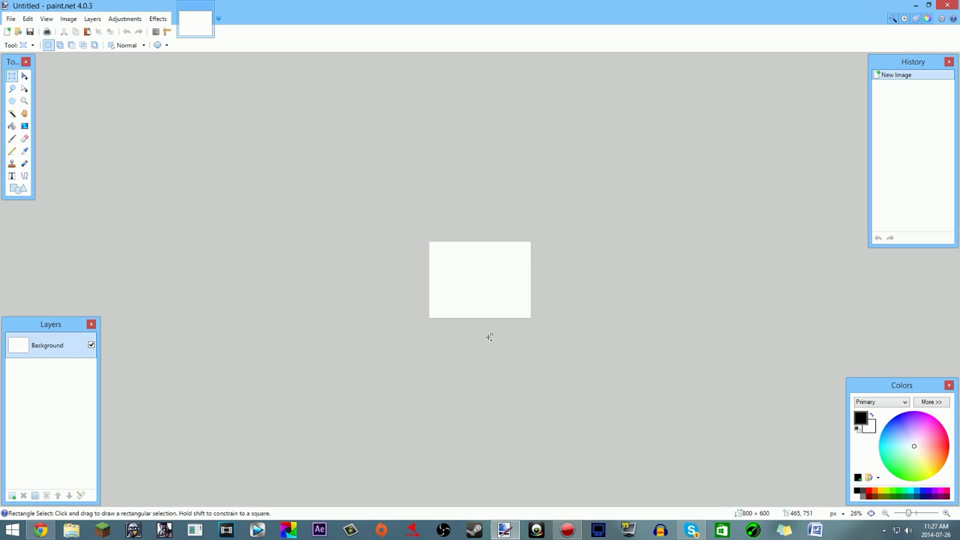
scroll(573, 320, down, 1)
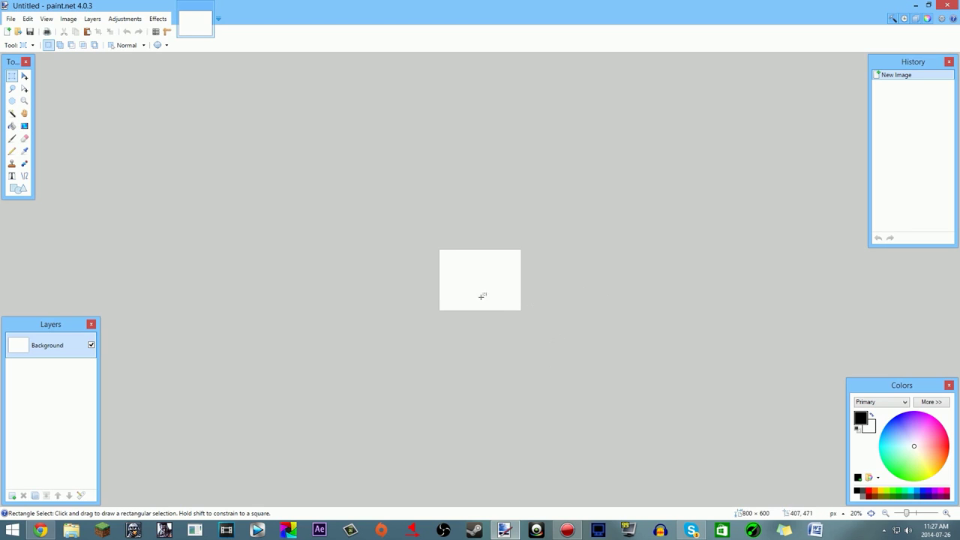
scroll(551, 314, up, 2)
scroll(555, 309, up, 3)
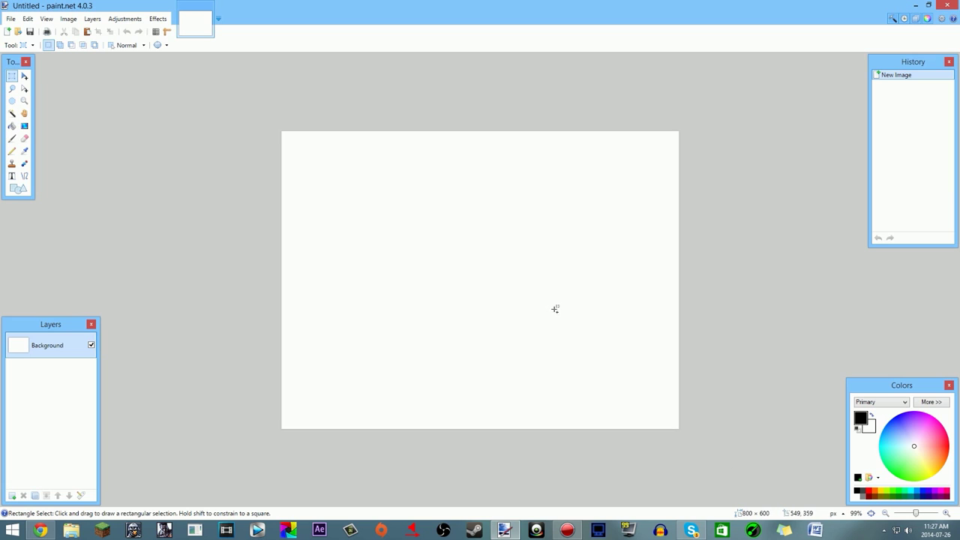
scroll(557, 307, down, 7)
scroll(557, 307, up, 5)
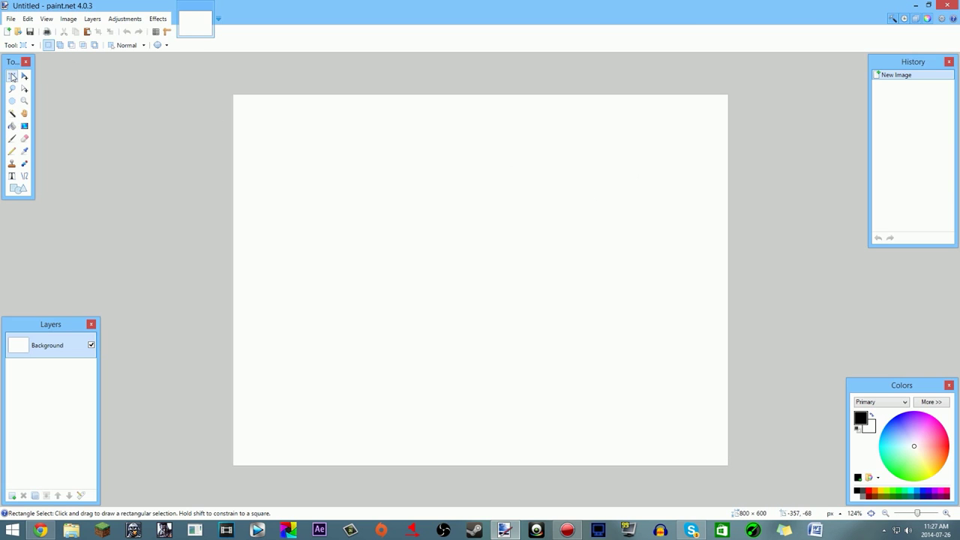
Resize the canvas to 1280 × 720 pixels via Image > Canvas Size.
click(73, 24)
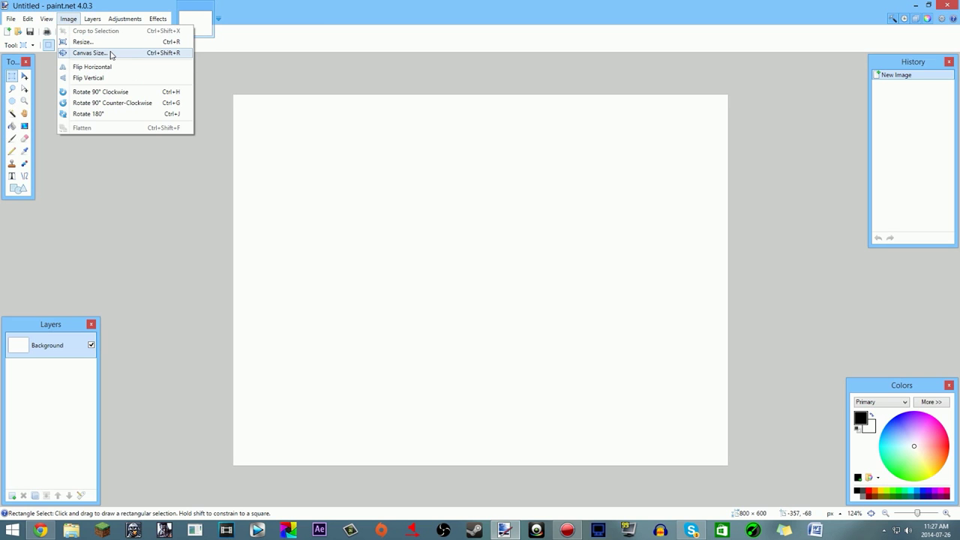
click(111, 54)
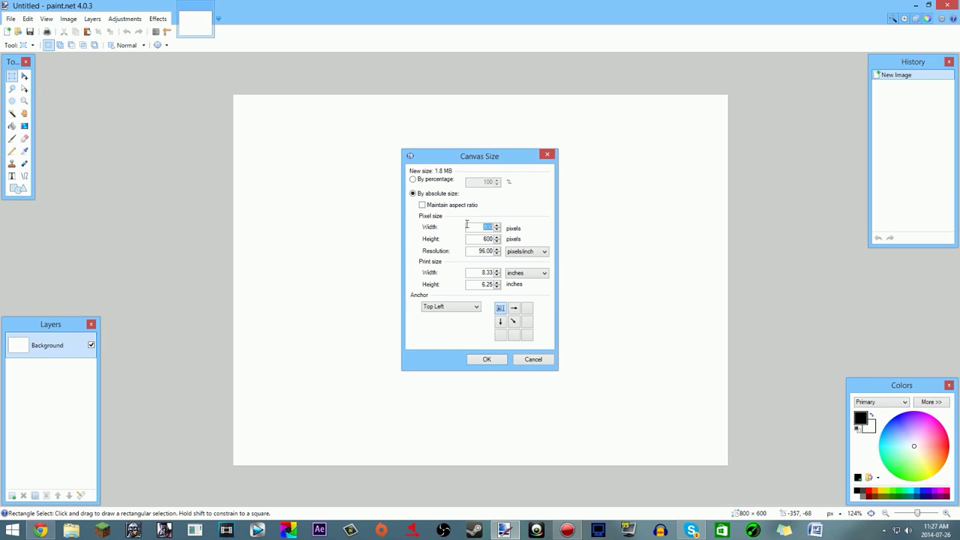
text(1280)
key(Tab)
text(720)
double_click(472, 251)
click(475, 250)
double_click(477, 251)
click(479, 251)
click(484, 360)
scroll(481, 360, down, 2)
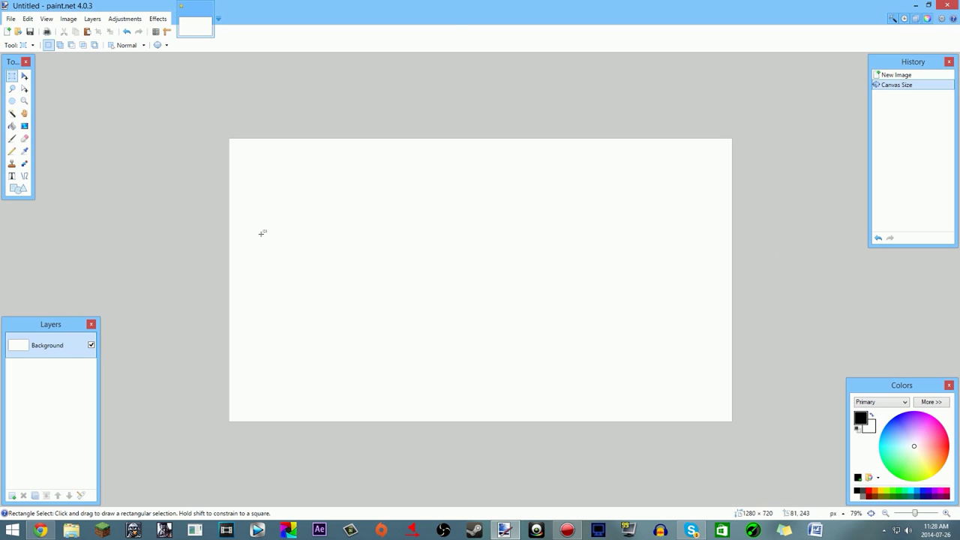
Draw a test diagonal line on the canvas, then erase it to transparency.
drag(313, 214, 578, 321)
click(782, 277)
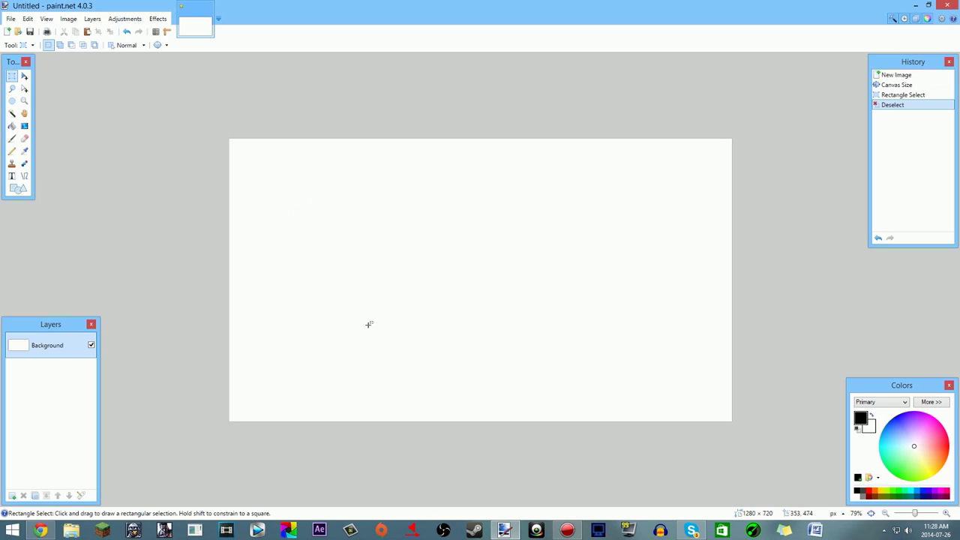
click(24, 177)
mouse_move(415, 225)
mouse_down()
mouse_move(437, 180)
mouse_move(278, 333)
mouse_move(456, 308)
mouse_move(373, 179)
mouse_up()
click(11, 76)
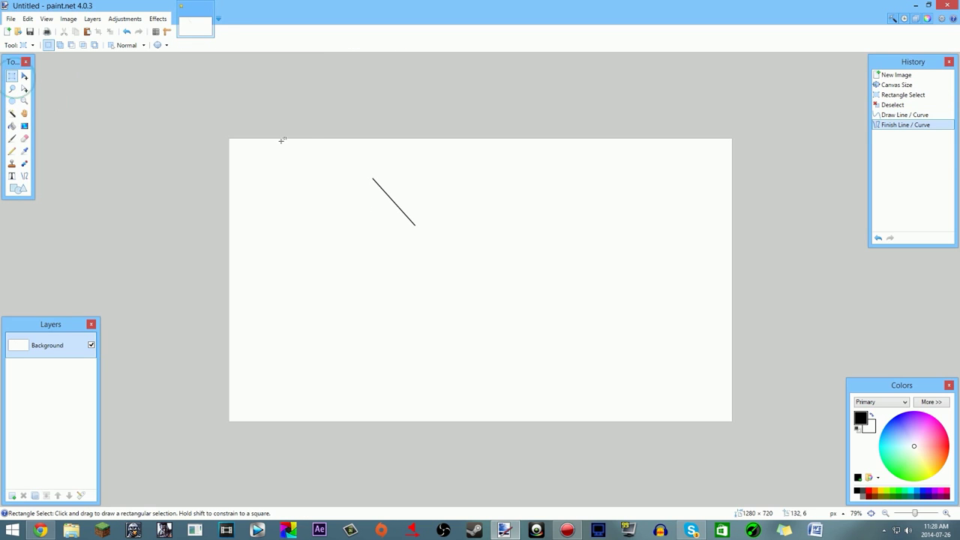
drag(355, 161, 428, 240)
key(Delete)
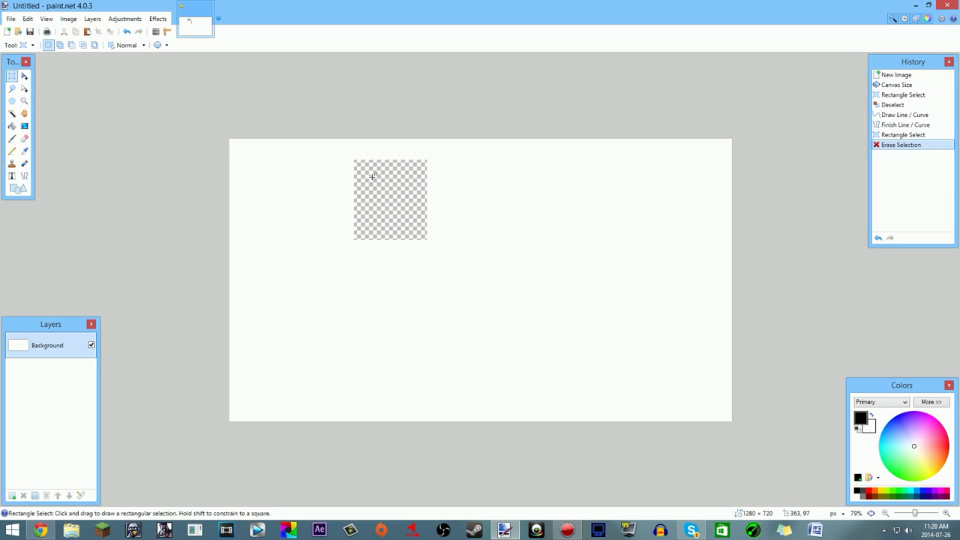
drag(373, 170, 404, 228)
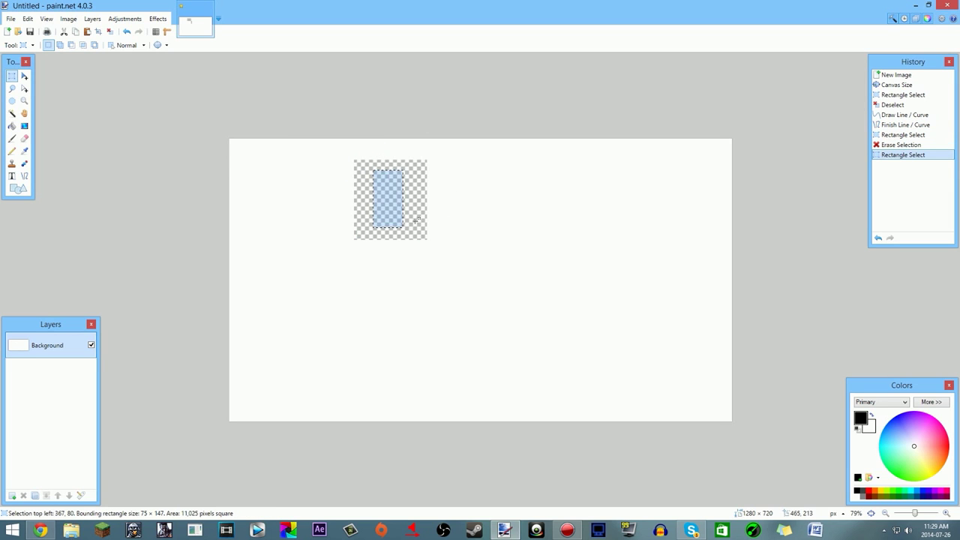
click(615, 105)
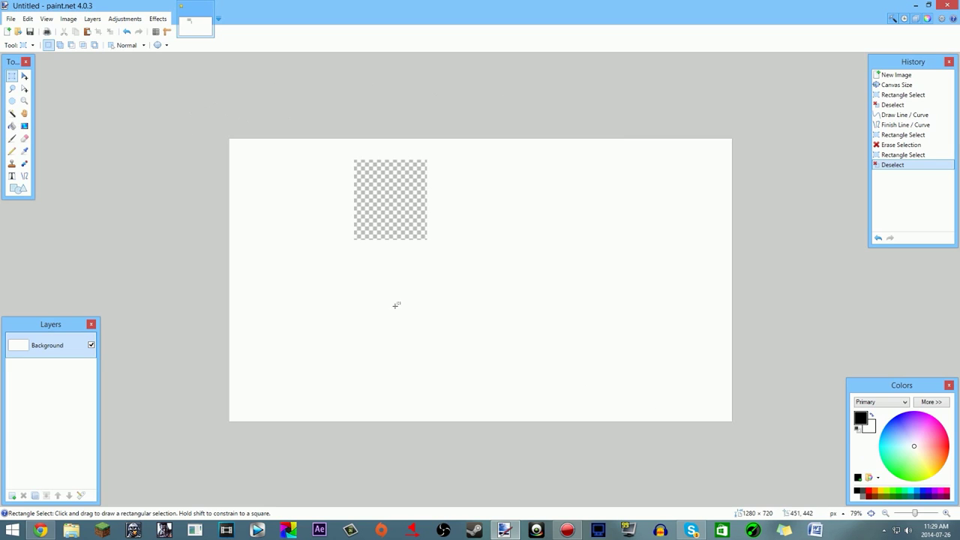
Select the whole 1280 × 720 canvas and delete its white fill to transparency.
key(ctrl+a)
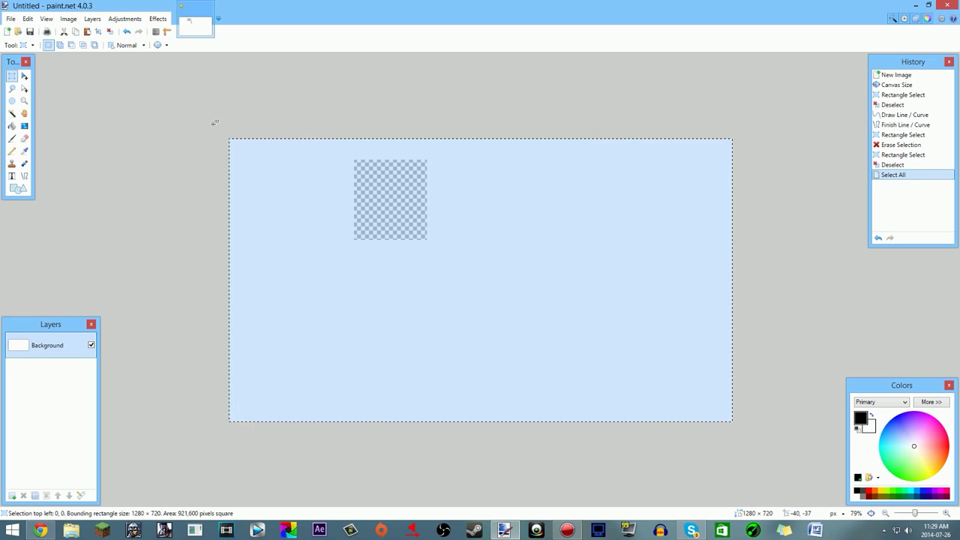
click(191, 113)
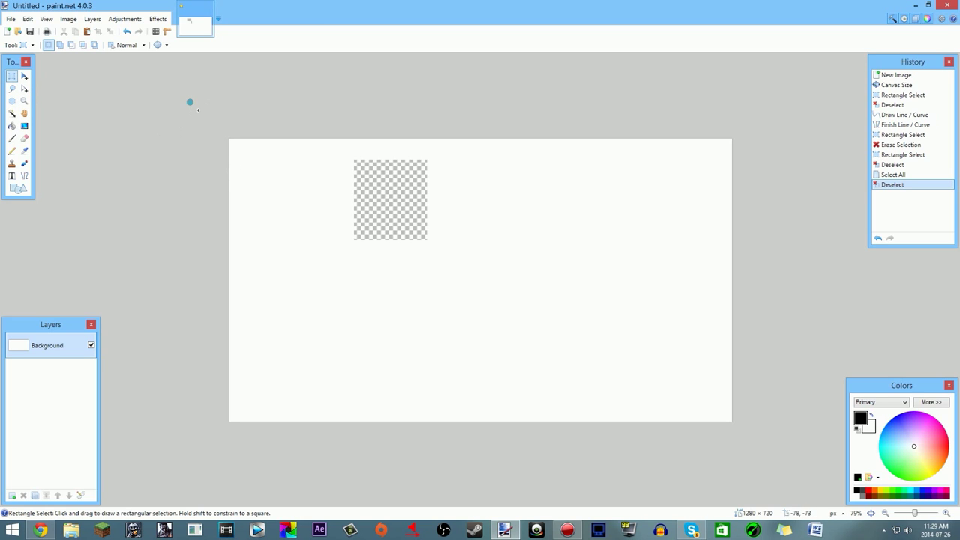
drag(192, 106, 765, 461)
key(Delete)
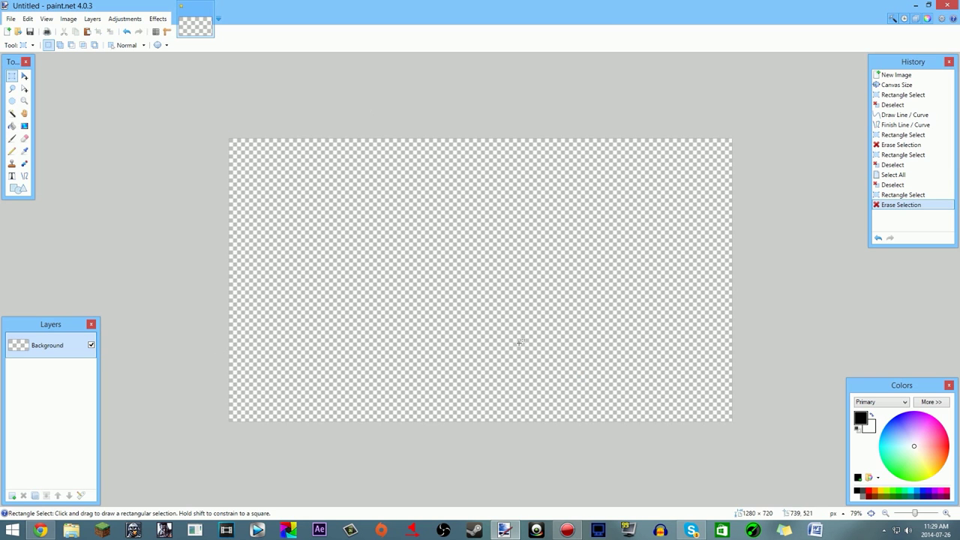
scroll(476, 283, up, 3)
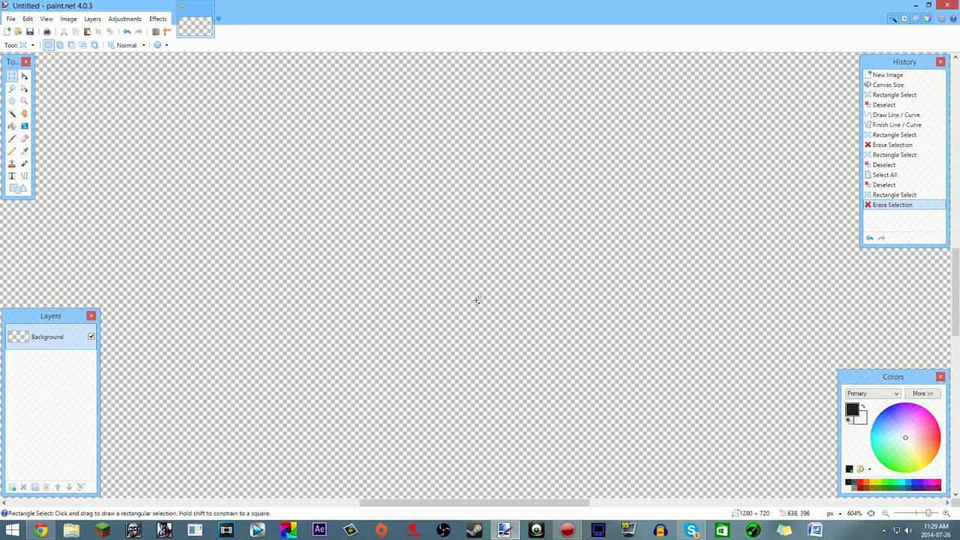
scroll(470, 278, down, 5)
scroll(470, 279, up, 1)
scroll(450, 293, down, 6)
scroll(519, 304, down, 3)
scroll(521, 308, up, 12)
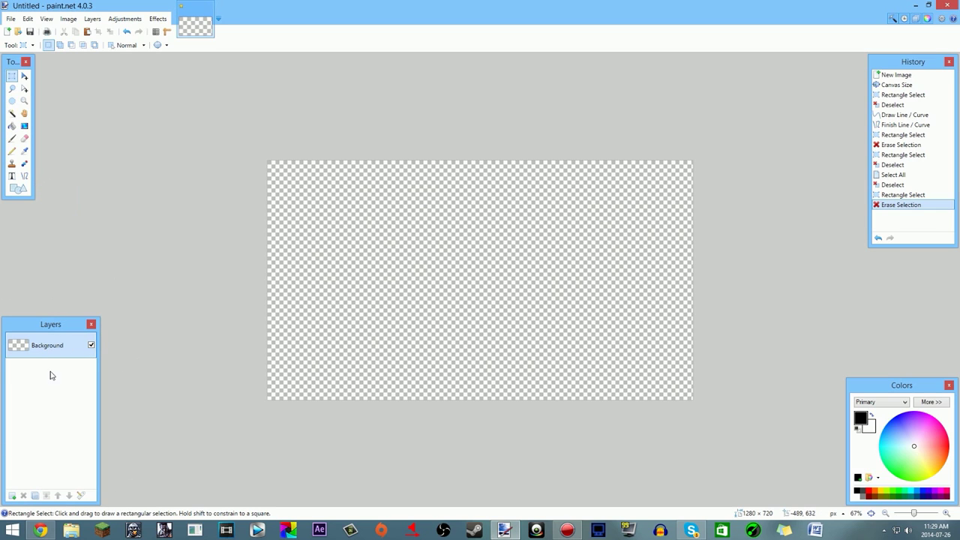
Copy the crumpled-paper image in Chrome, close the image search tab, and minimize Chrome.
click(49, 530)
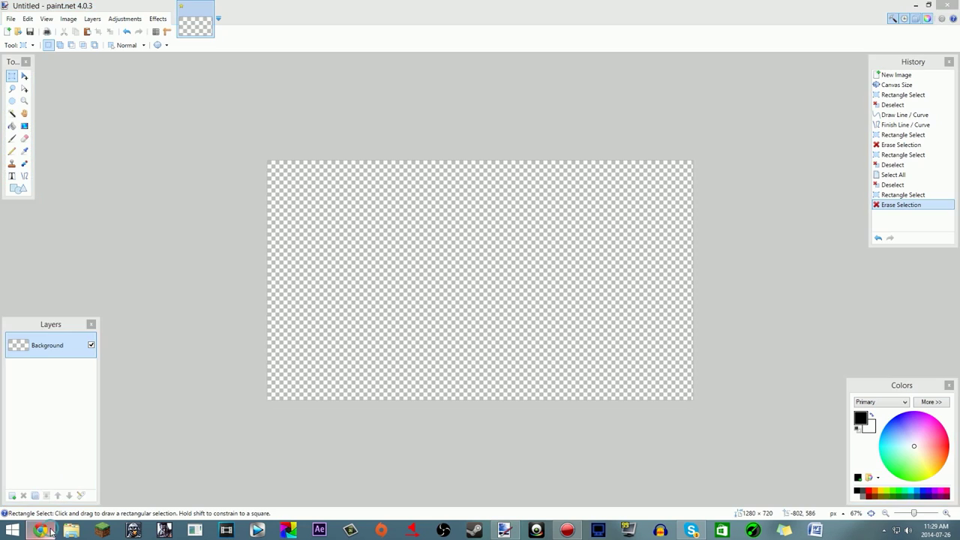
right_click(315, 342)
click(392, 432)
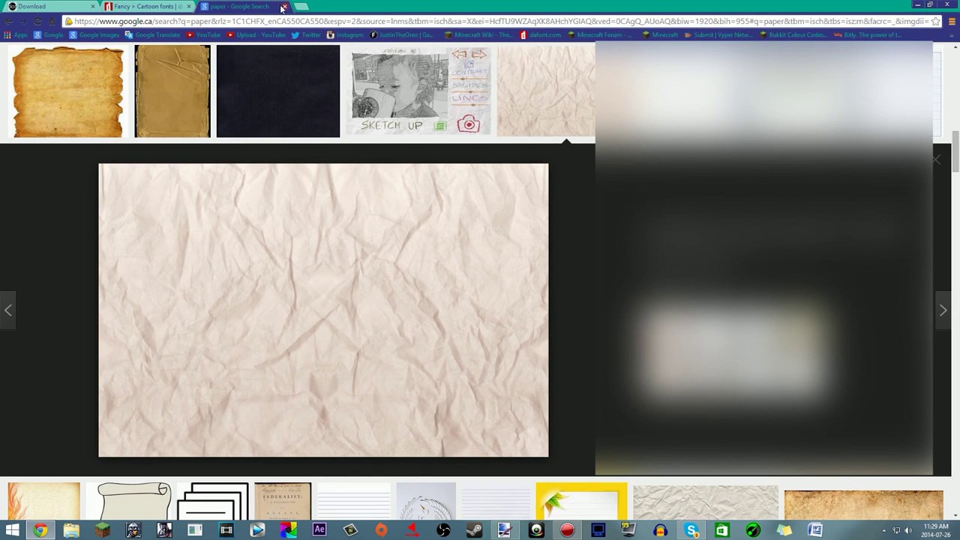
click(284, 7)
click(917, 5)
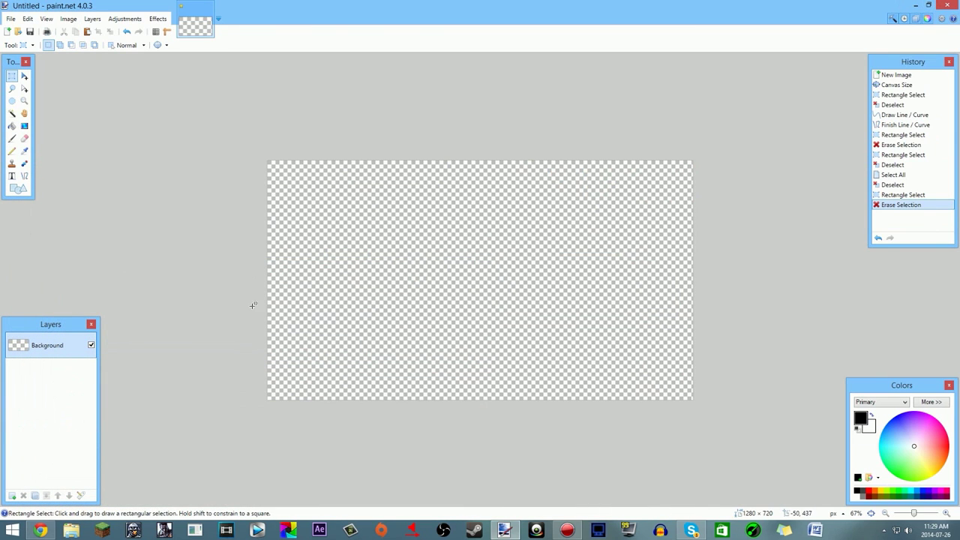
Paste the crumpled paper, stretch it past the canvas edges, deselect, then return to Chrome.
key(ctrl+v)
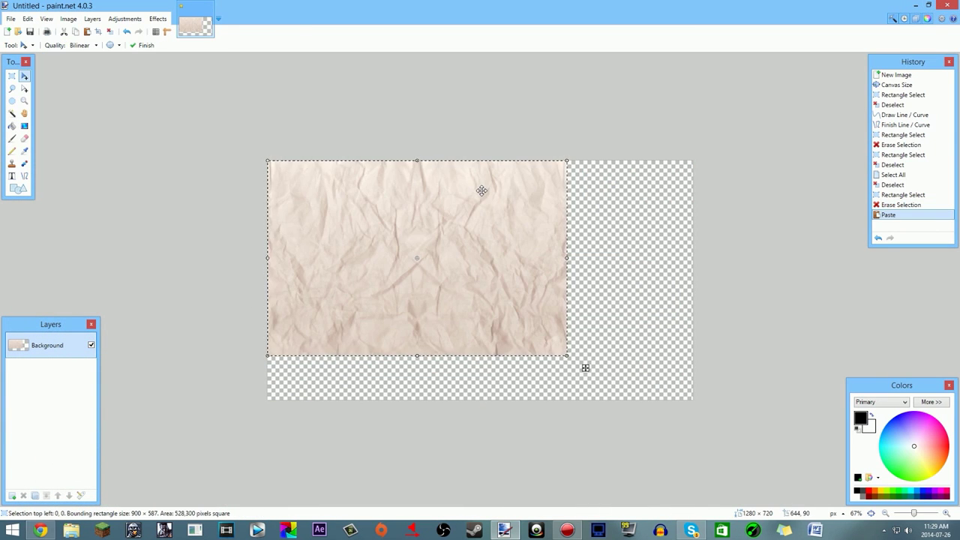
drag(580, 358, 732, 444)
drag(637, 377, 635, 351)
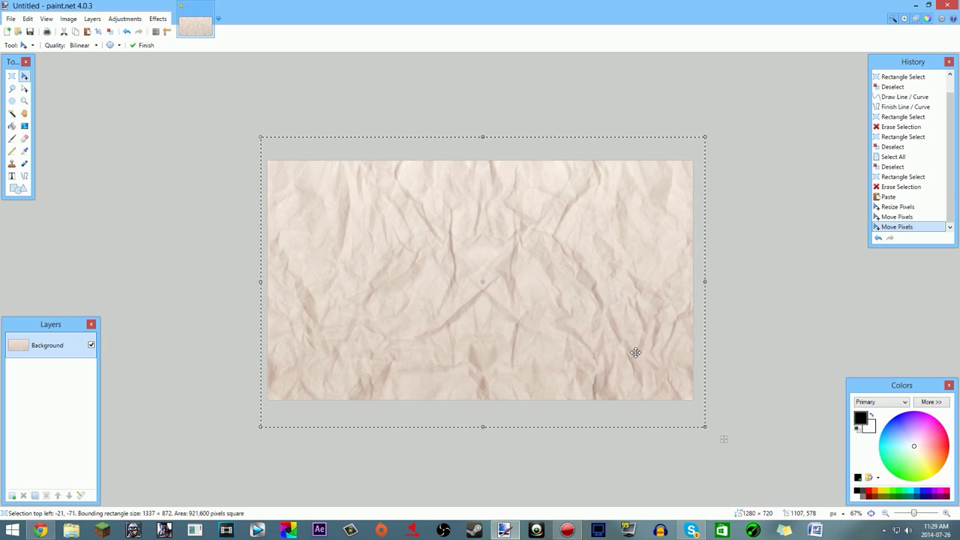
click(109, 31)
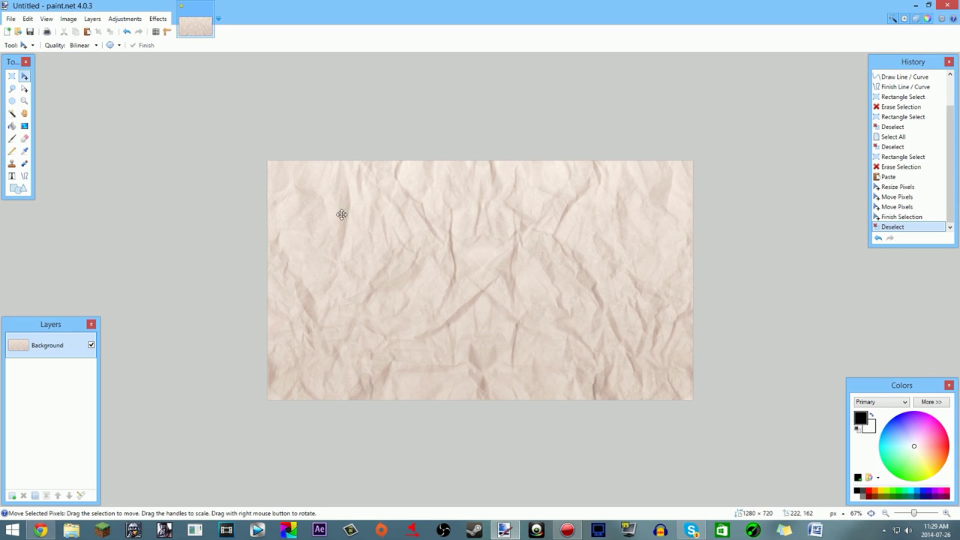
click(41, 531)
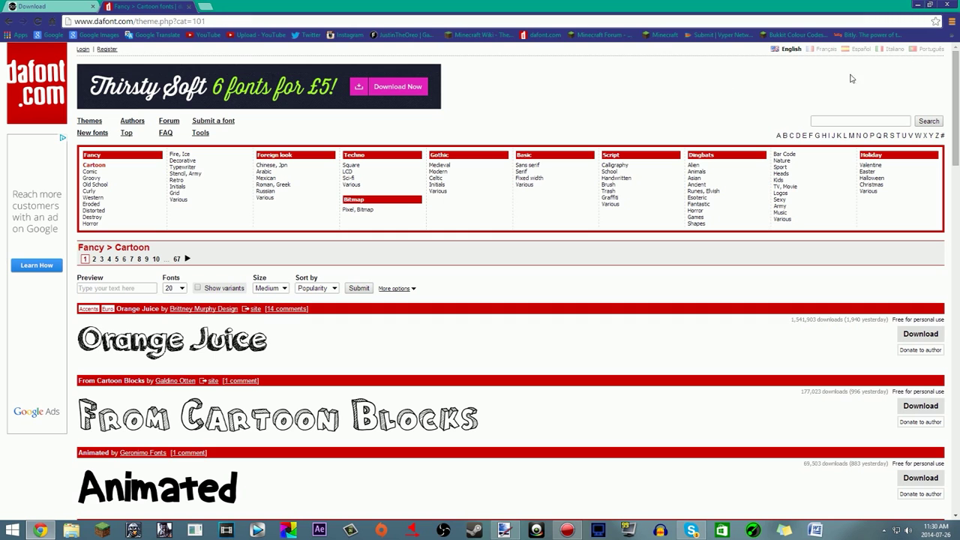
click(917, 4)
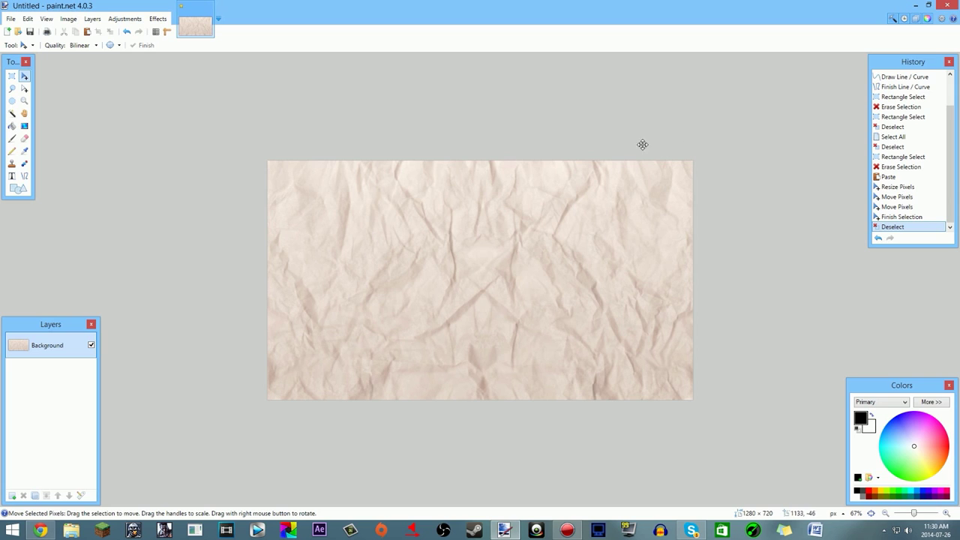
Add an empty Layer 2 and make the Background layer active.
key(ctrl+shift+n)
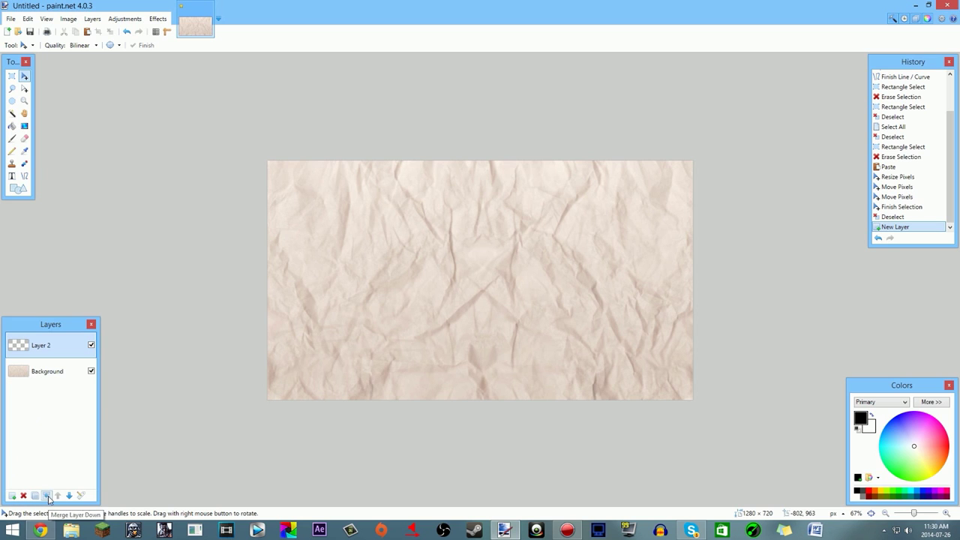
click(65, 369)
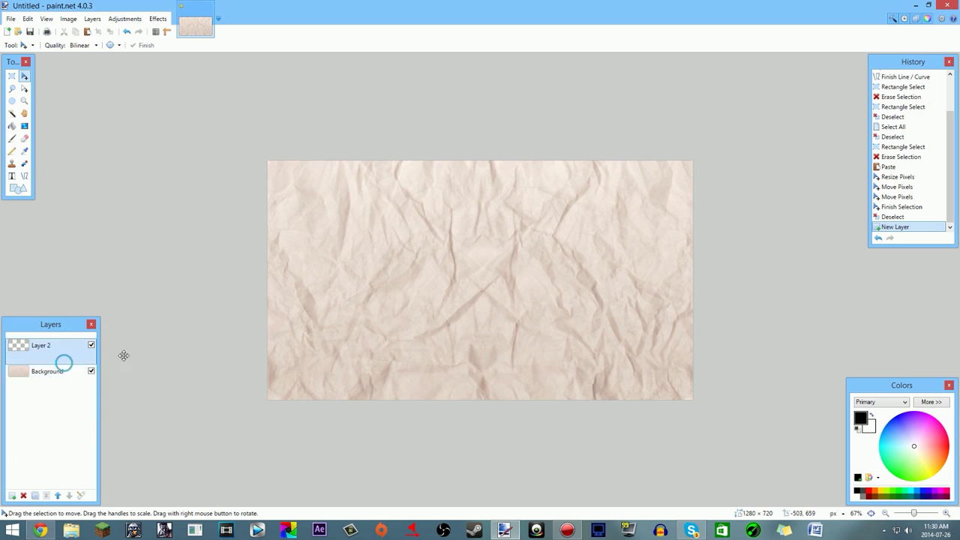
scroll(475, 305, down, 2)
scroll(480, 304, down, 2)
scroll(487, 307, up, 3)
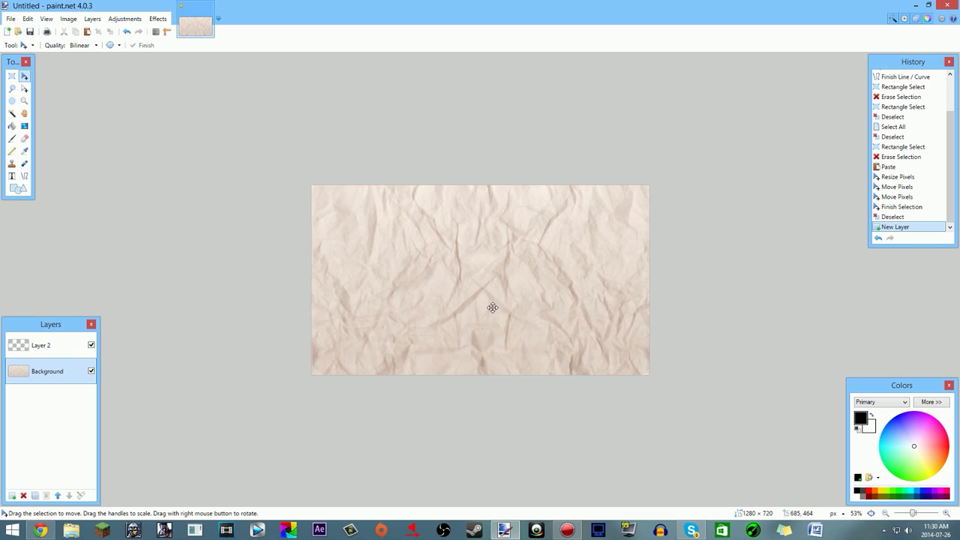
Browse the Effects menu and its Blurs submenu without applying anything.
click(159, 19)
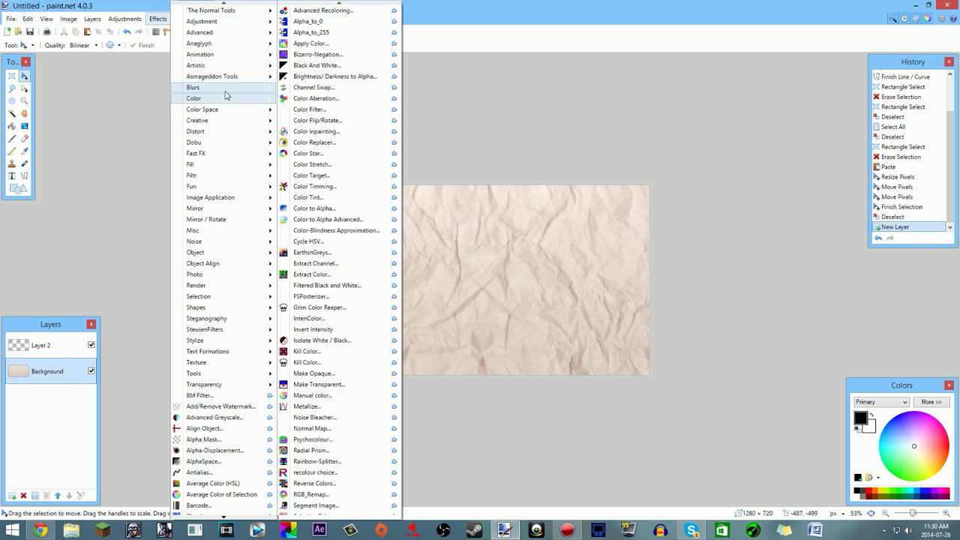
click(222, 87)
click(122, 85)
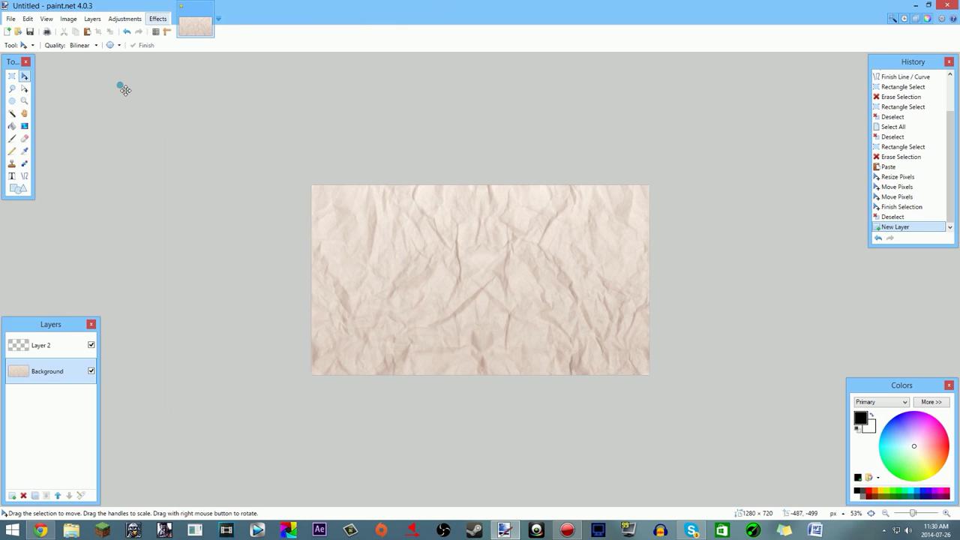
click(159, 19)
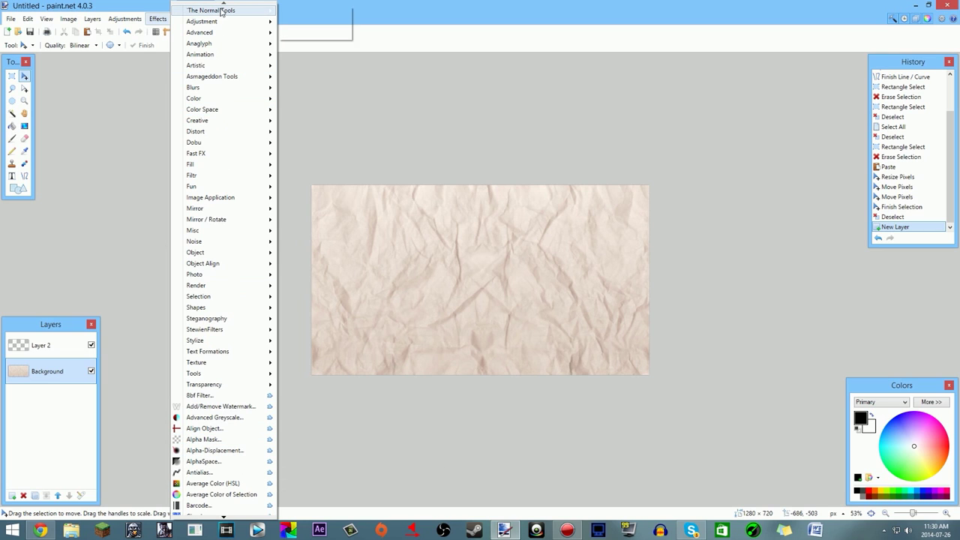
mouse_move(201, 189)
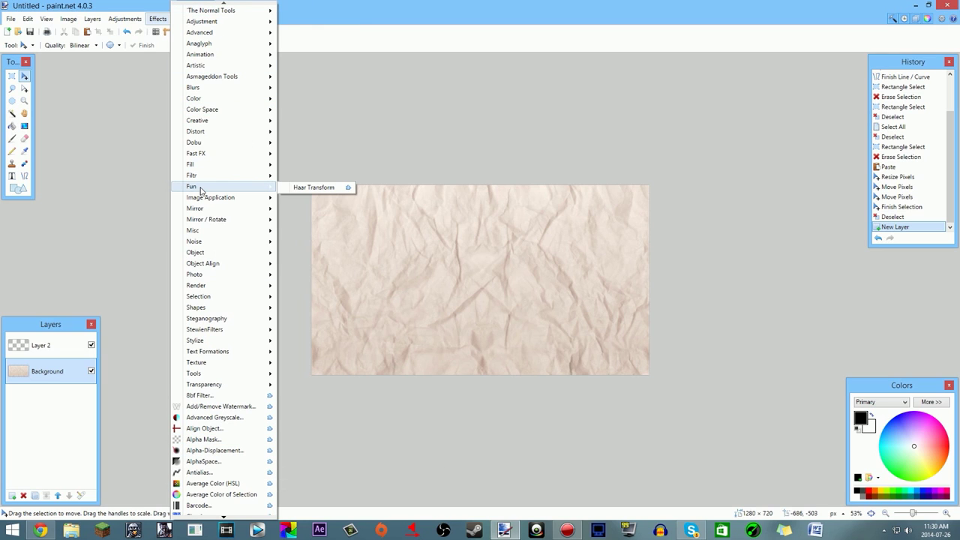
click(231, 517)
click(229, 516)
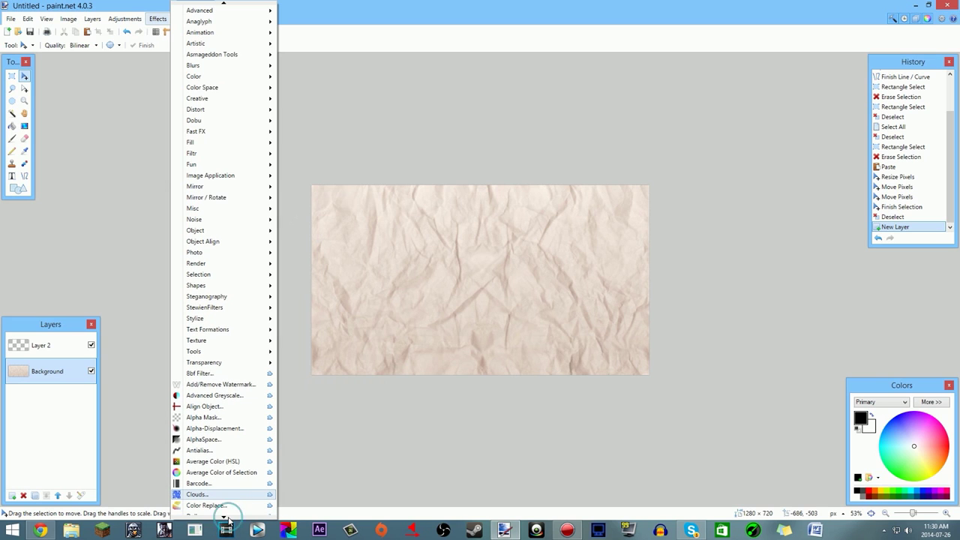
click(228, 517)
click(228, 517)
click(228, 517)
click(228, 516)
click(228, 517)
click(228, 516)
click(228, 517)
click(228, 516)
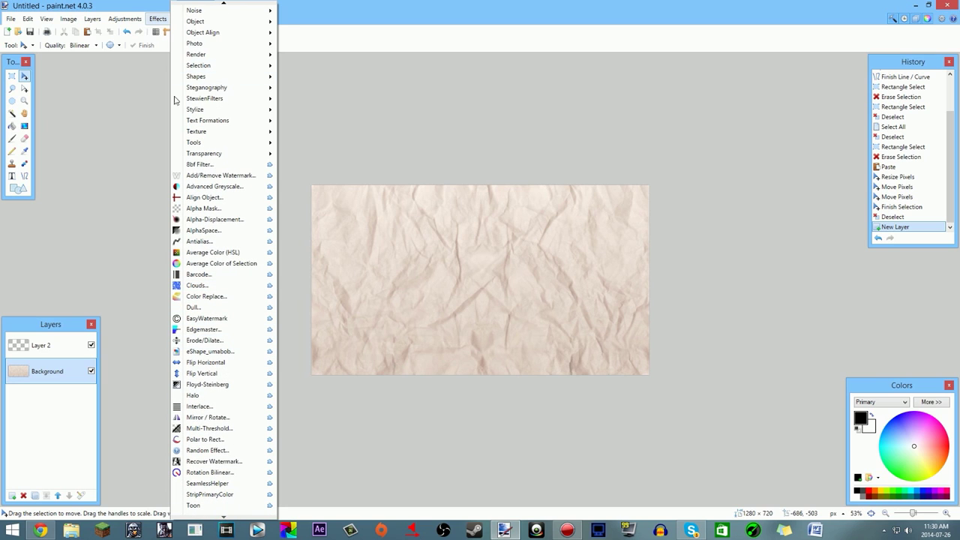
click(133, 105)
Apply Effects > Blurs > Gaussian Blur with radius 8 to the paper background.
click(156, 20)
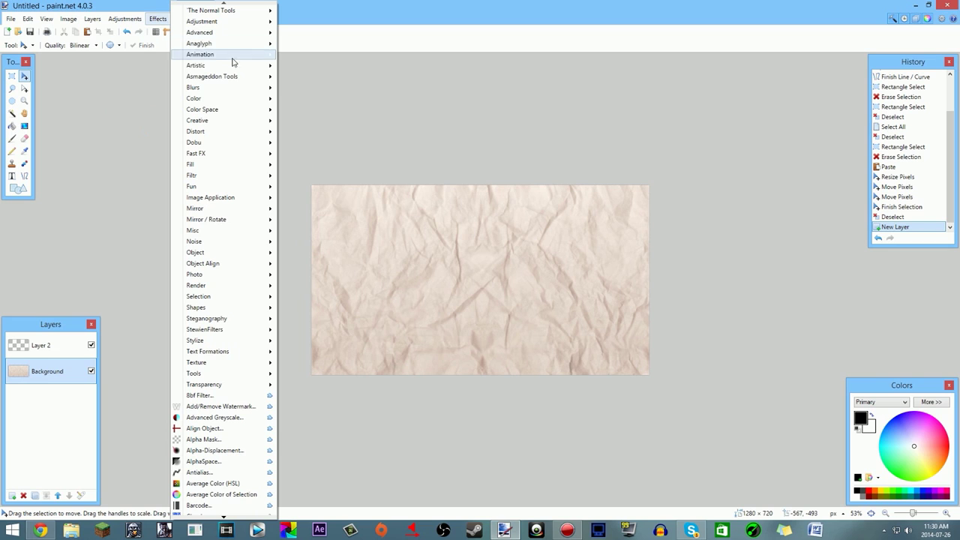
mouse_move(220, 91)
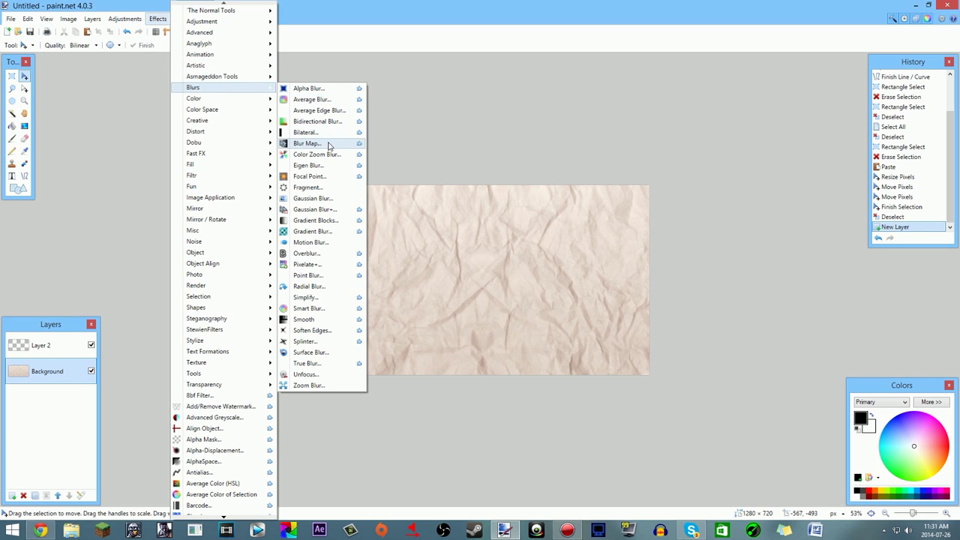
click(312, 201)
drag(441, 233, 485, 89)
drag(450, 120, 430, 132)
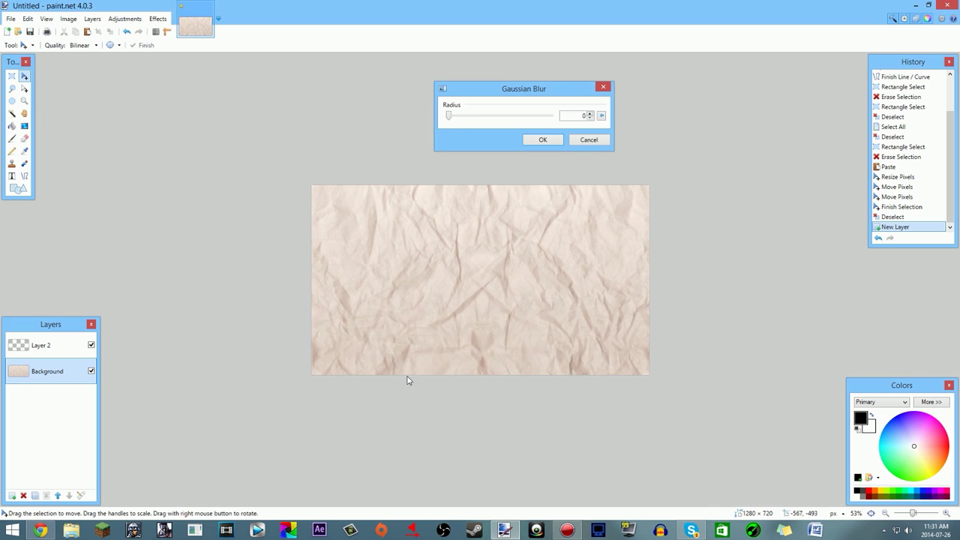
click(591, 112)
click(551, 143)
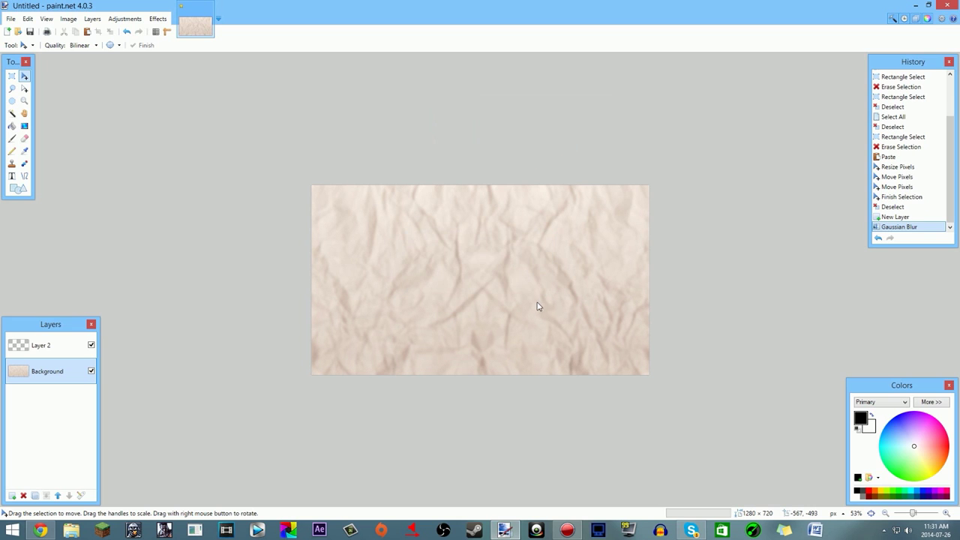
scroll(532, 307, up, 1)
scroll(531, 303, down, 2)
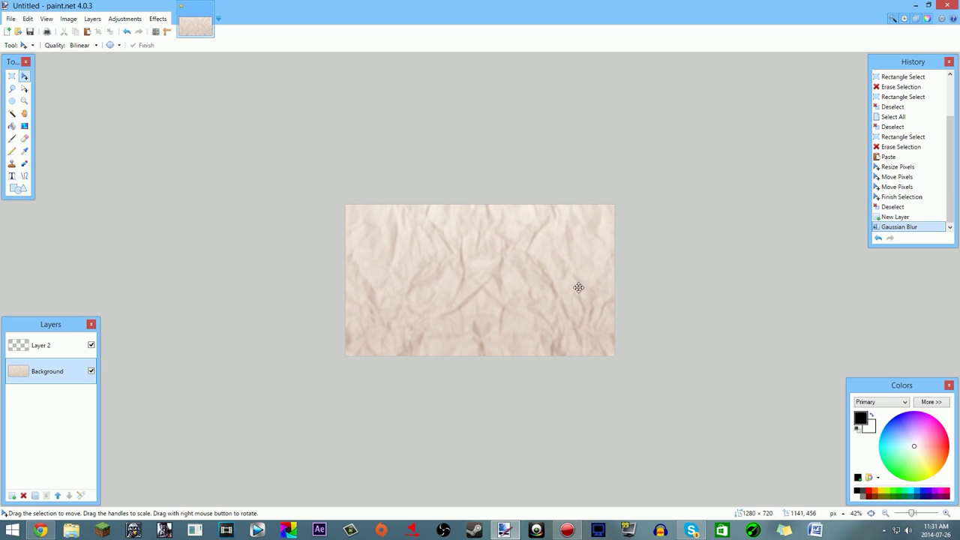
Apply Hue / Saturation with Hue -53, Saturation 15, Lightness 35.
click(127, 19)
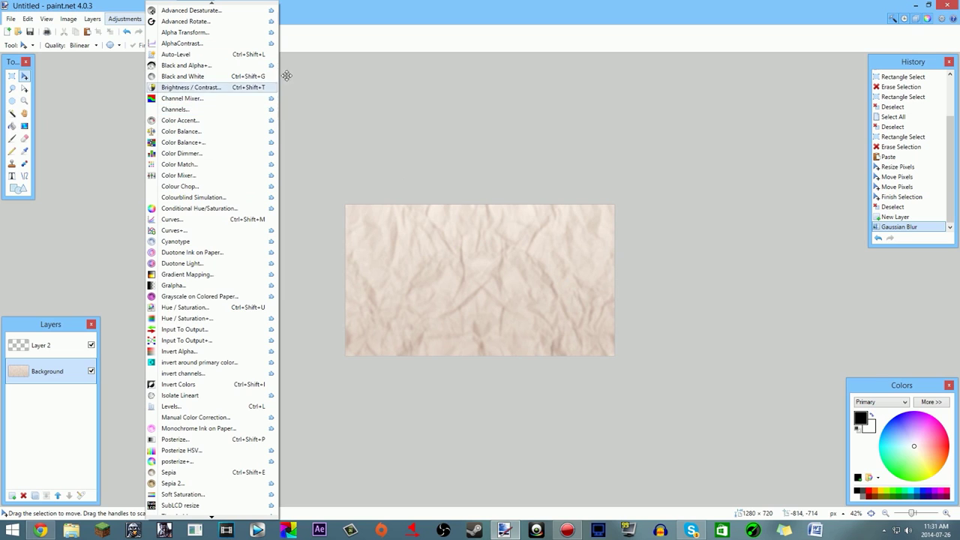
click(203, 308)
drag(516, 210, 647, 226)
drag(586, 275, 603, 297)
drag(587, 250, 574, 289)
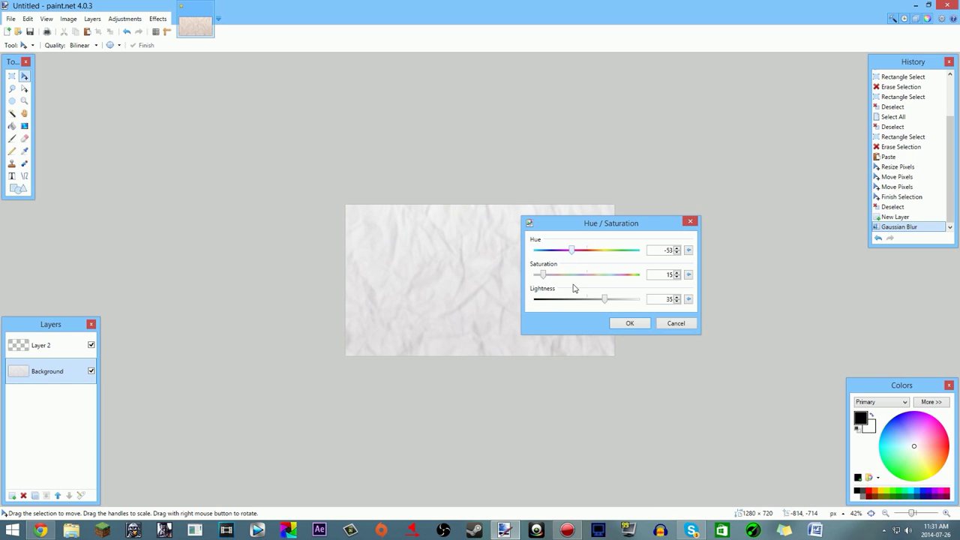
click(632, 324)
Zoom in and out to inspect the recoloured paper and switch to Rectangle Select.
key(ctrl+b)
key(ctrl+minus)
key(ctrl+minus)
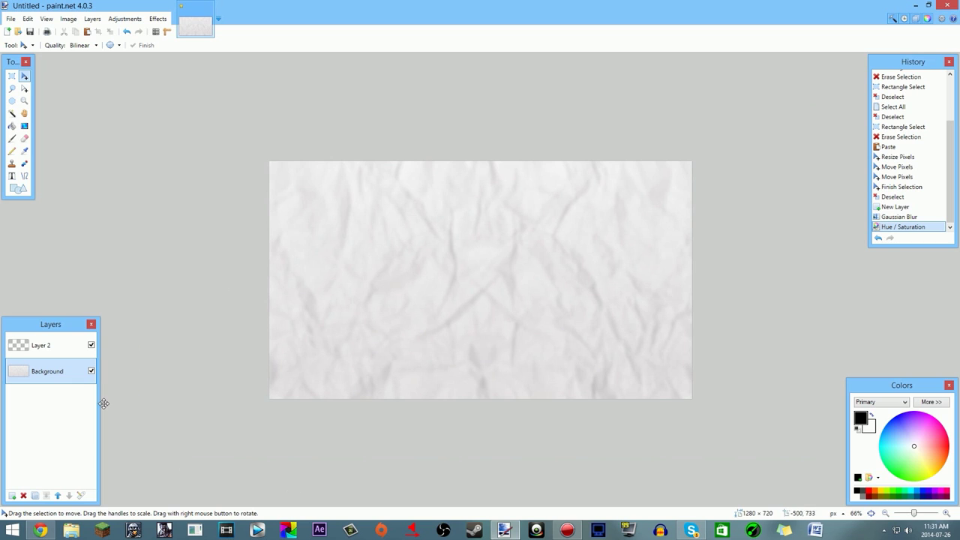
key(s)
key(ctrl+minus)
key(ctrl+minus)
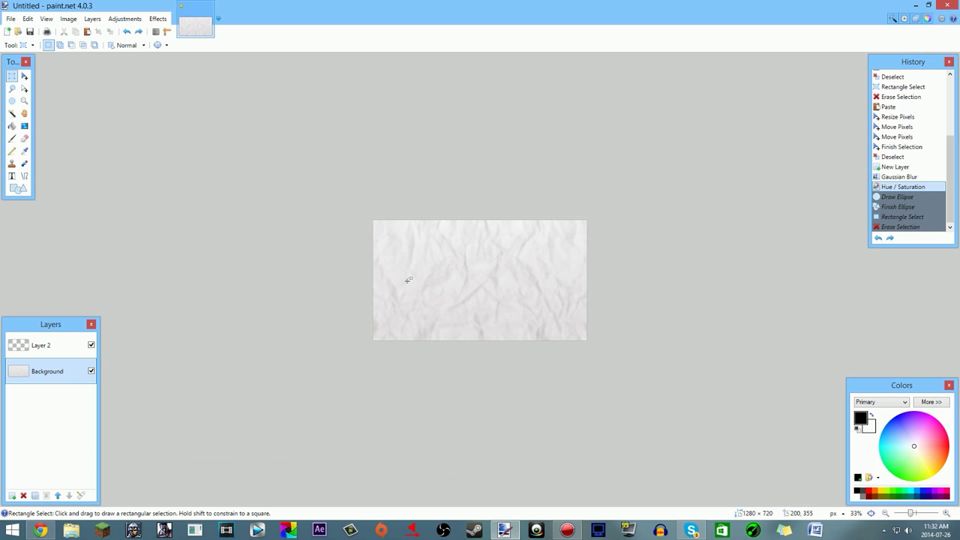
Select Layer 2 and set the Text tool's font to Cartoonist.
click(34, 345)
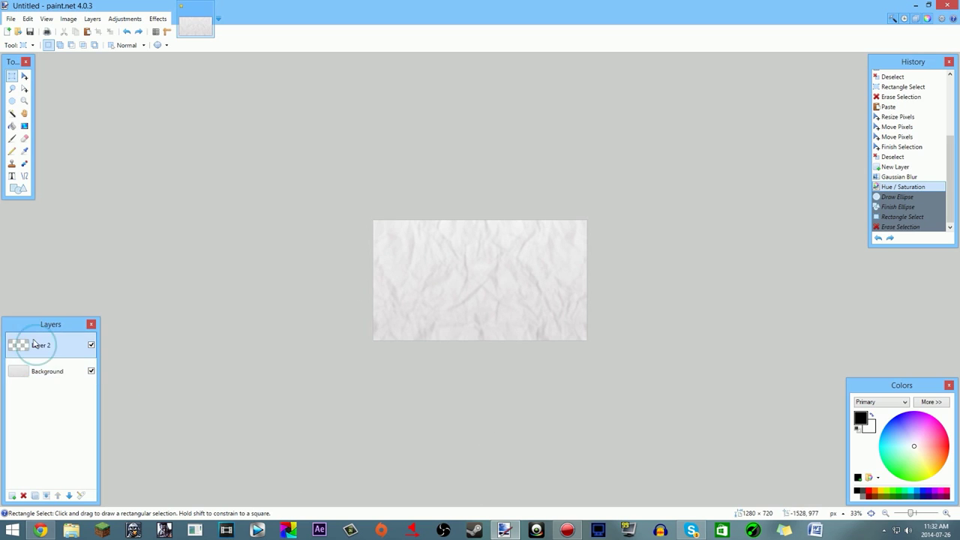
click(12, 177)
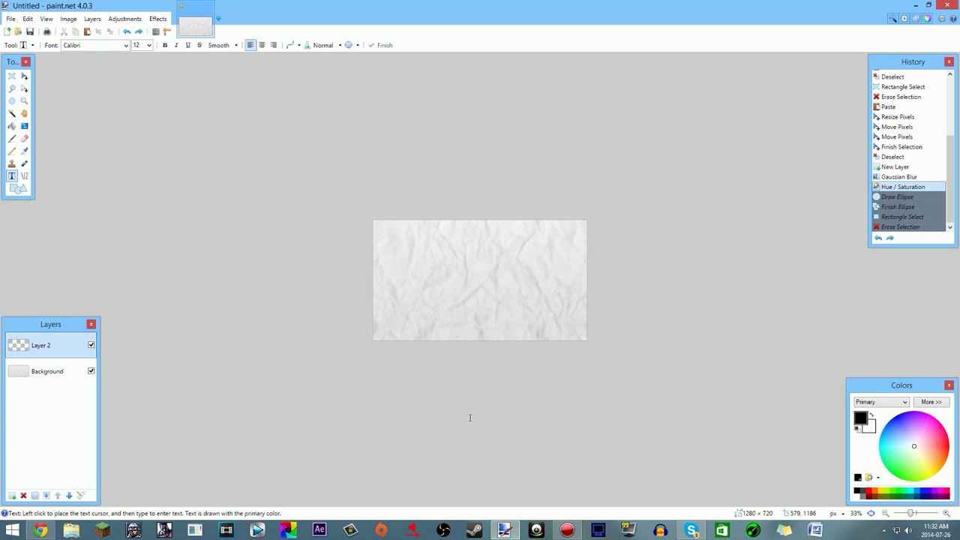
click(126, 45)
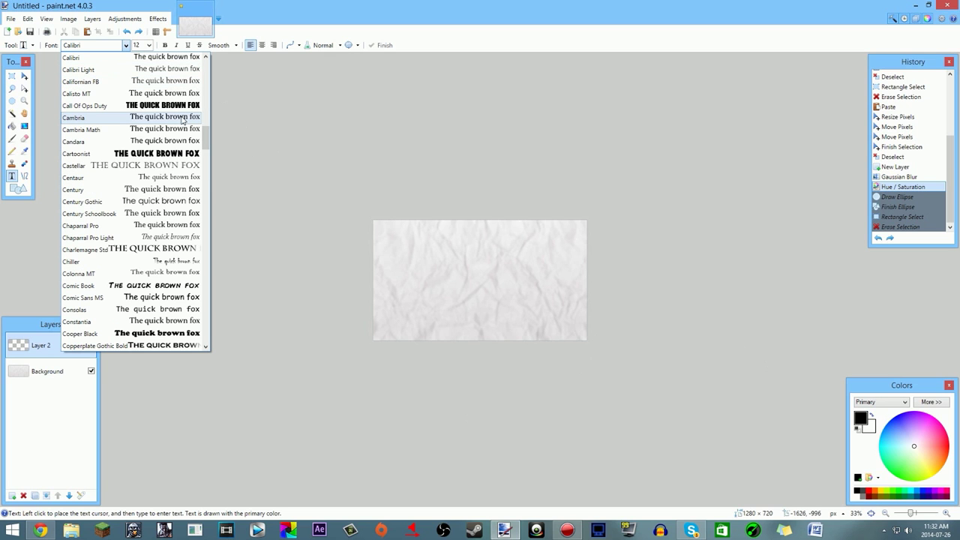
click(104, 154)
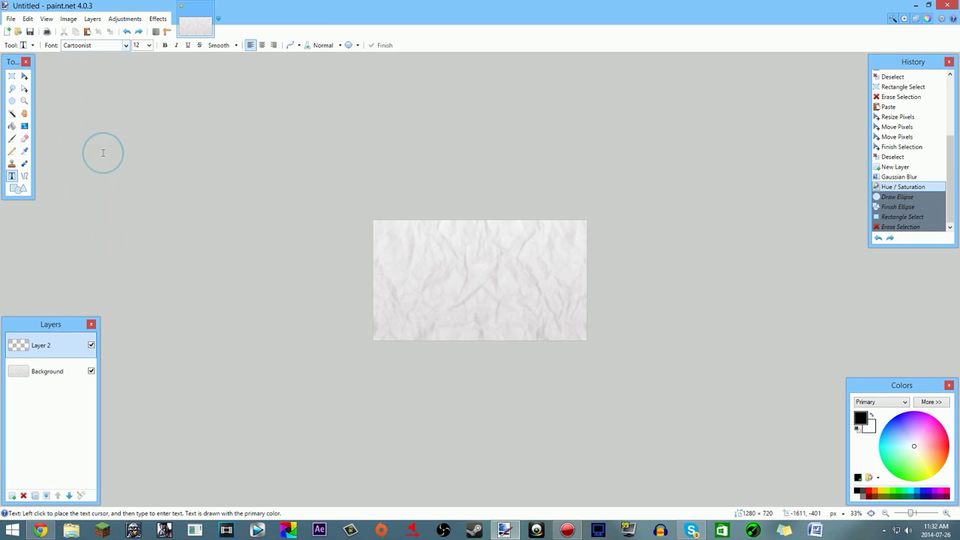
Close the Cartoonist search tab in Chrome and minimize the browser.
click(41, 531)
click(190, 6)
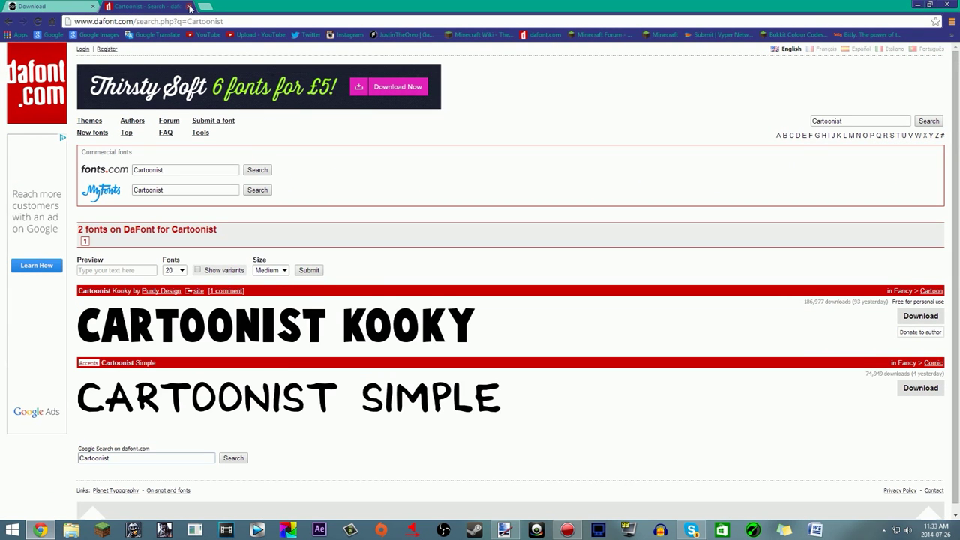
click(190, 7)
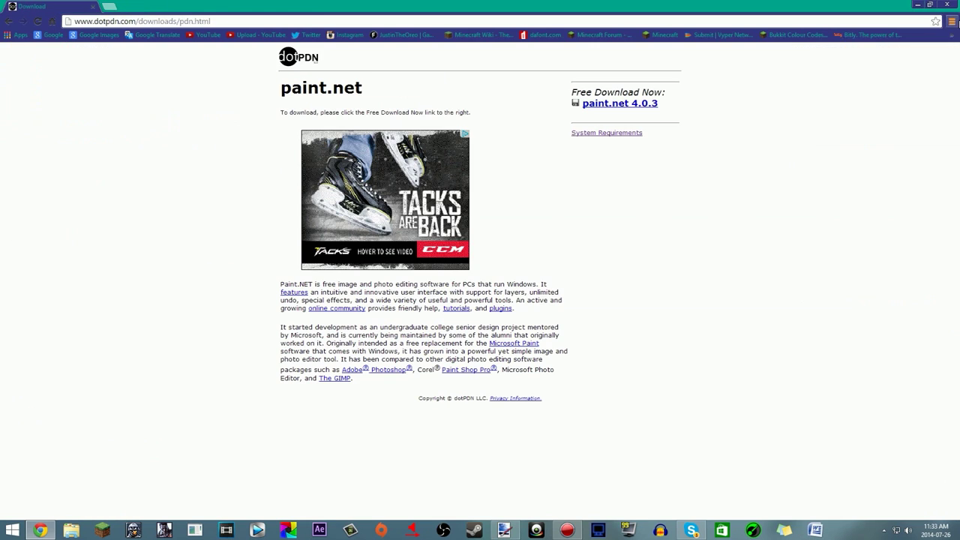
click(917, 4)
Type TUTORIAL at font size 96 near the top-left of the image.
scroll(474, 303, up, 4)
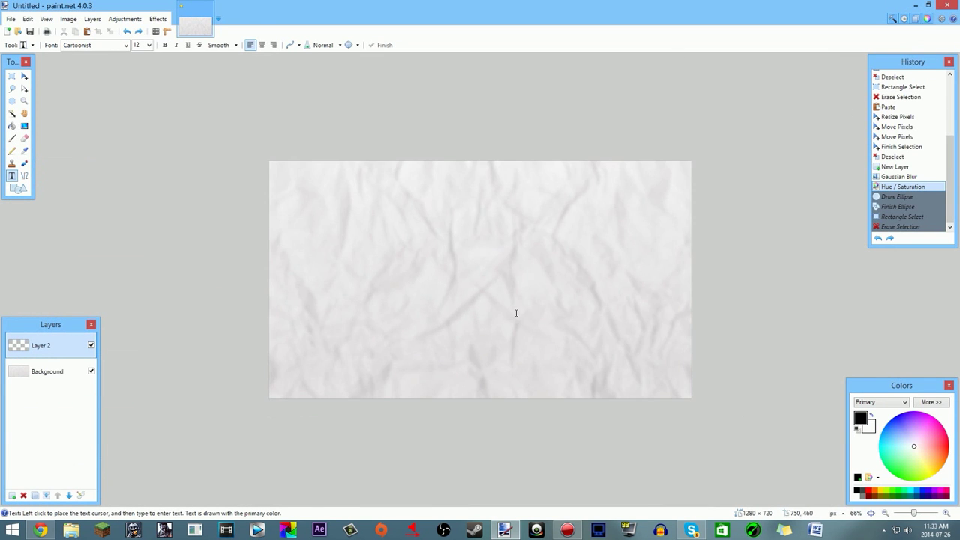
scroll(474, 305, down, 2)
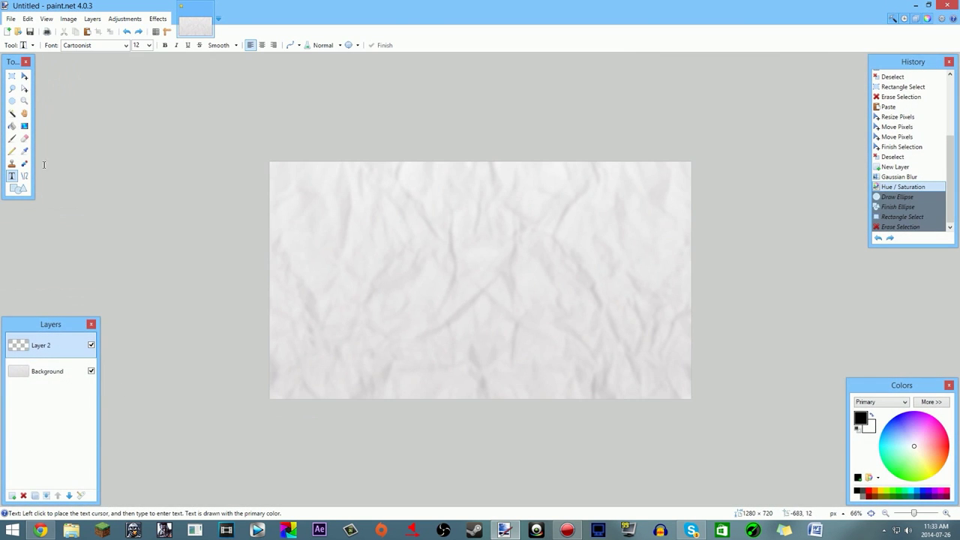
click(320, 201)
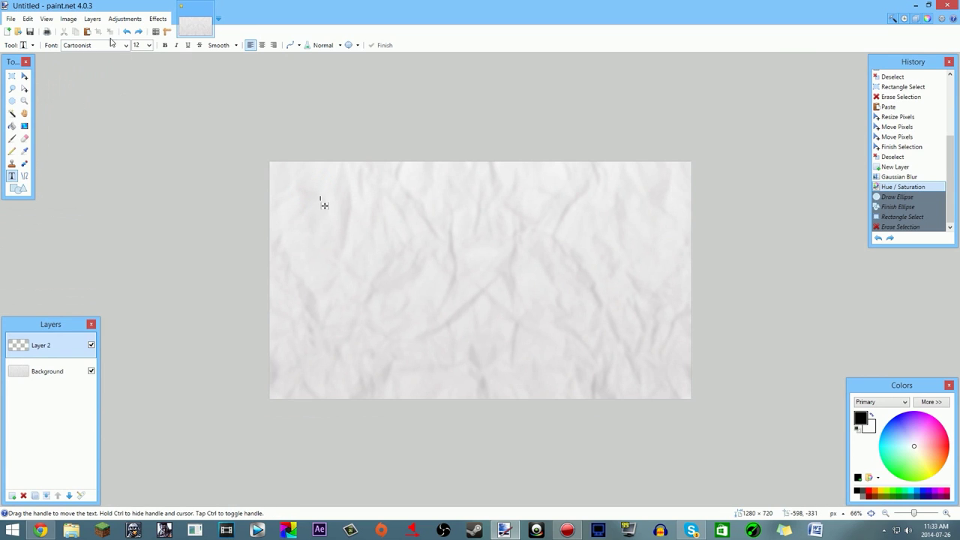
click(150, 45)
click(144, 182)
drag(324, 222, 312, 228)
text(TUTORIAL)
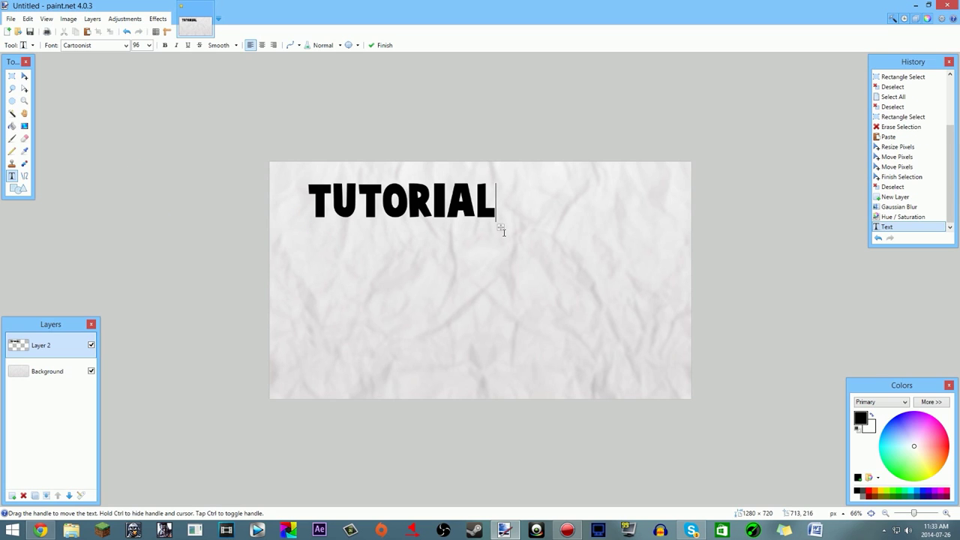
Resize TUTORIAL through 144 and 216, settling on size 192 positioned to fit the canvas.
drag(503, 229, 591, 219)
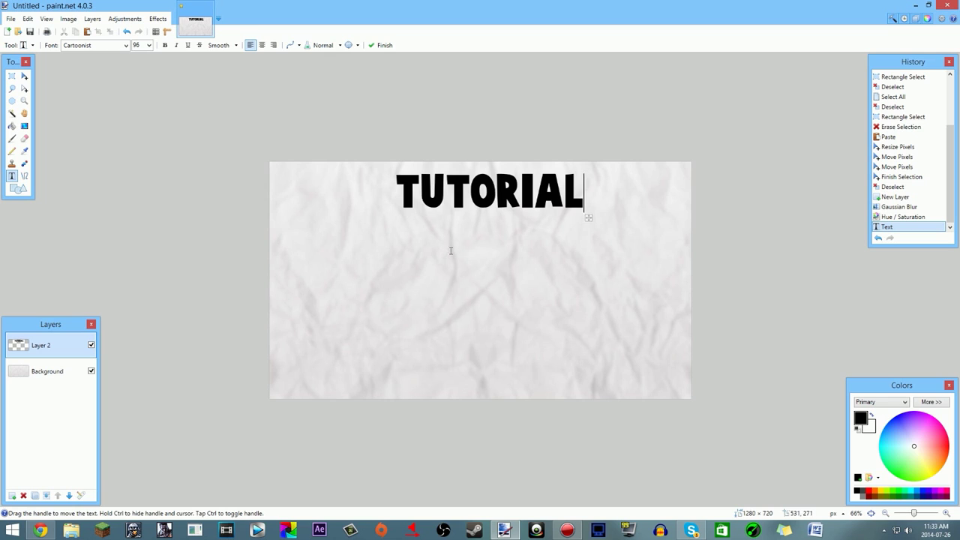
drag(590, 218, 572, 223)
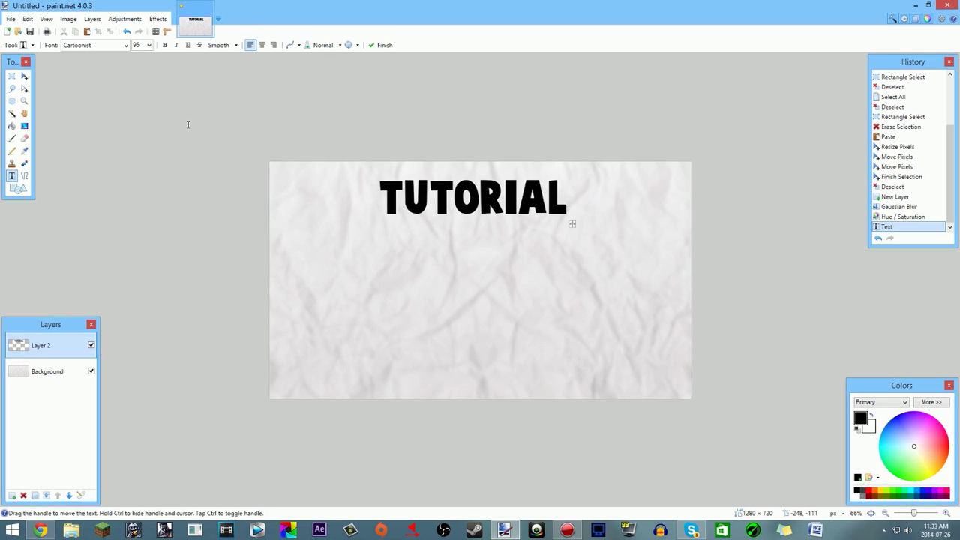
click(149, 45)
click(138, 197)
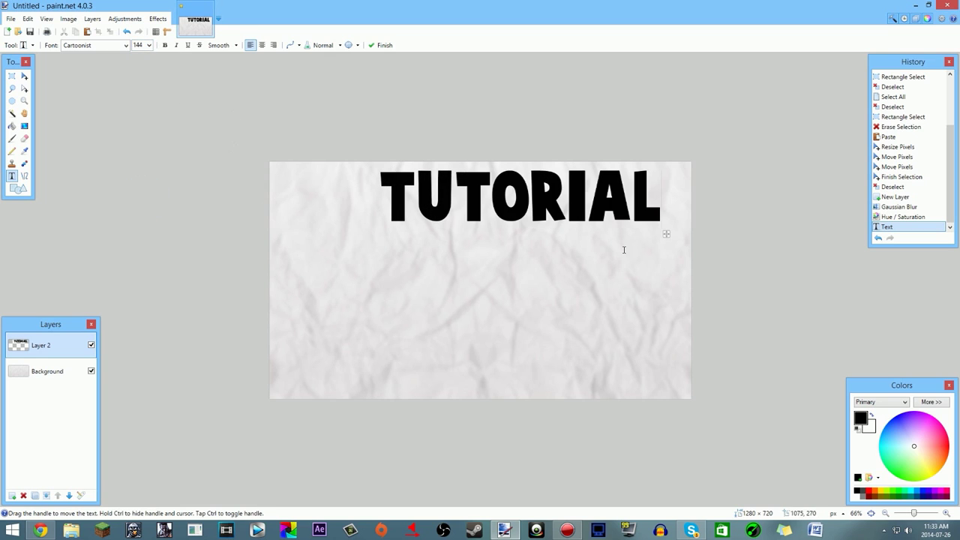
click(149, 45)
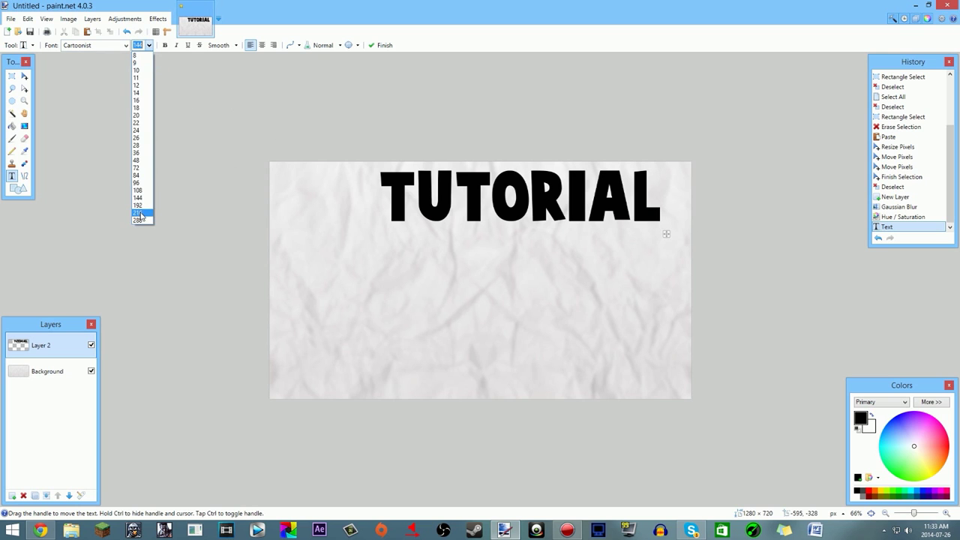
click(139, 216)
drag(686, 250, 576, 264)
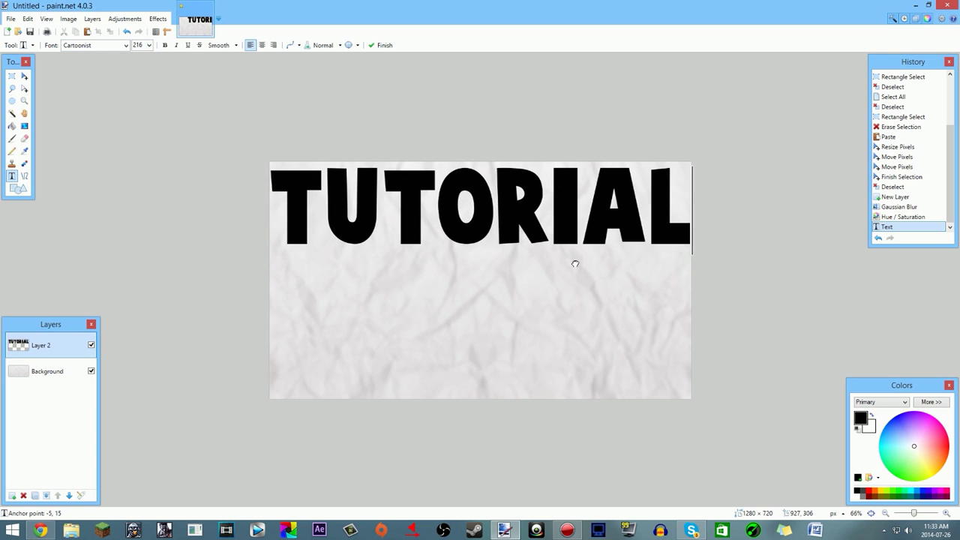
click(149, 45)
click(136, 204)
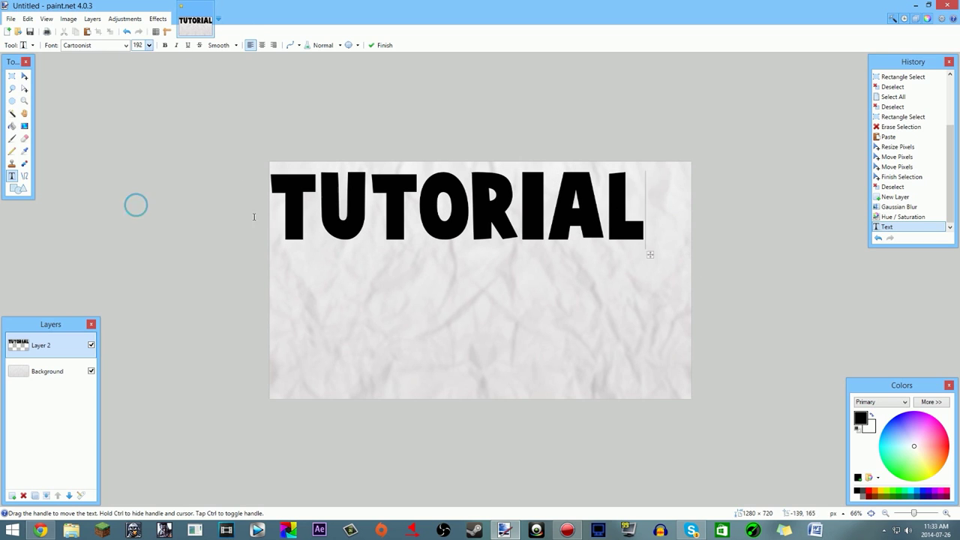
Fine-tune TUTORIAL's horizontal position, adding and then deleting an exclamation mark.
drag(652, 256, 679, 253)
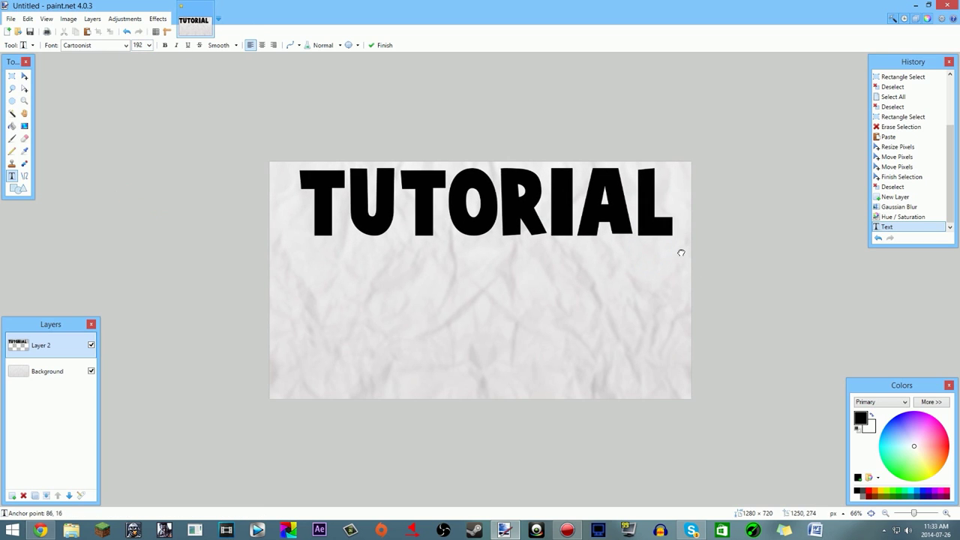
scroll(666, 270, down, 5)
scroll(657, 318, down, 1)
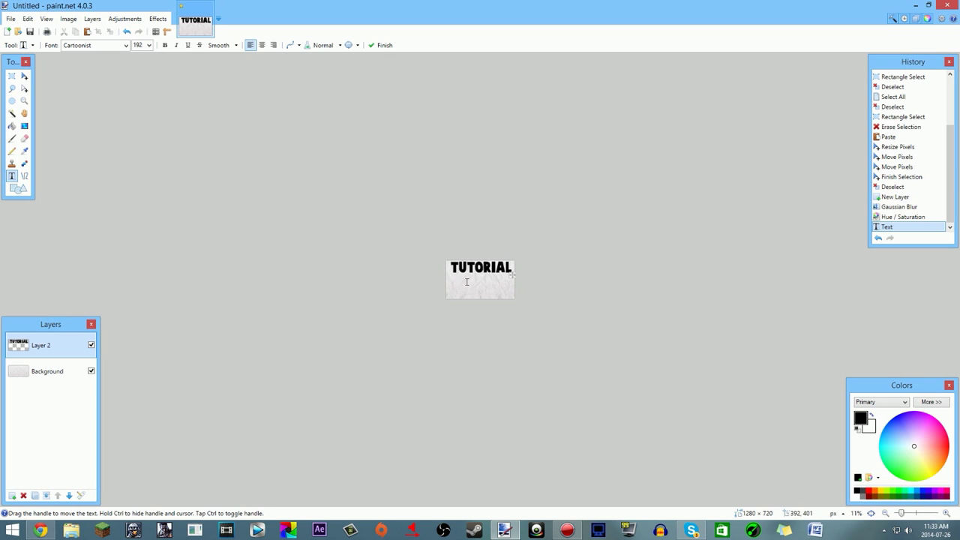
scroll(527, 283, up, 5)
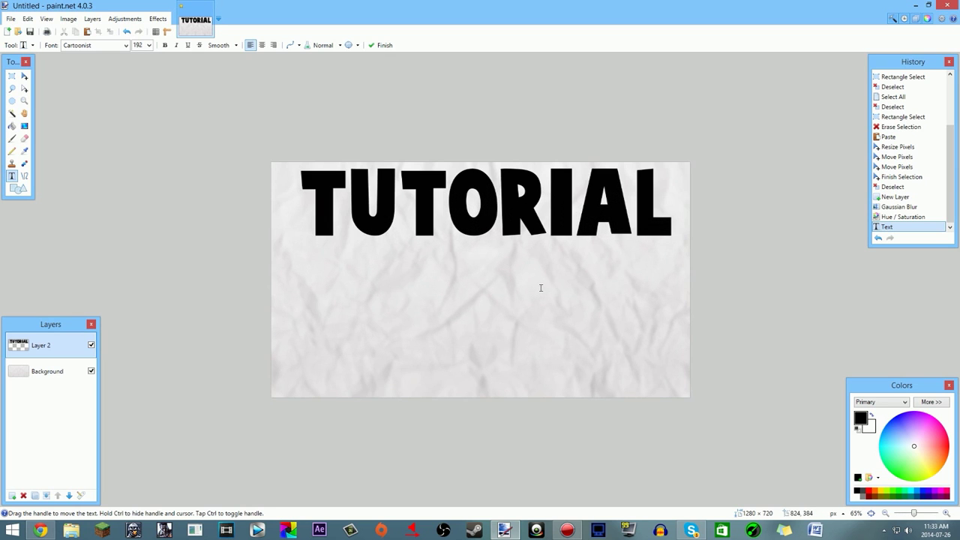
drag(676, 250, 664, 251)
text(!)
scroll(690, 270, down, 4)
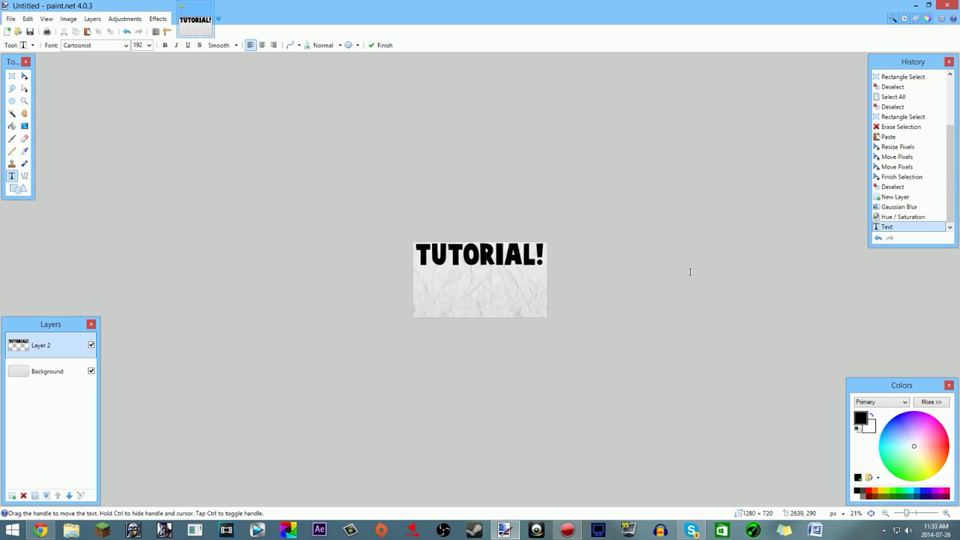
scroll(690, 272, up, 5)
scroll(690, 272, down, 2)
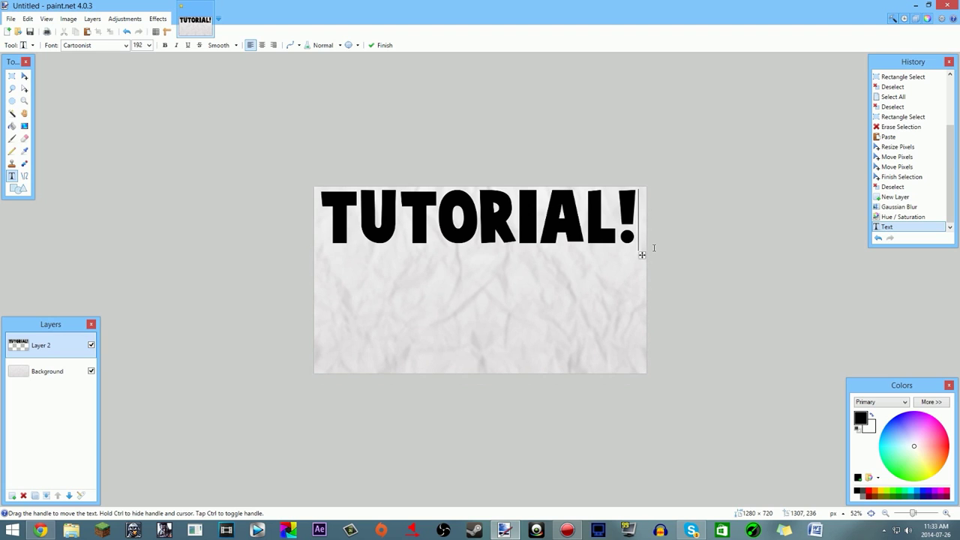
key(BackSpace)
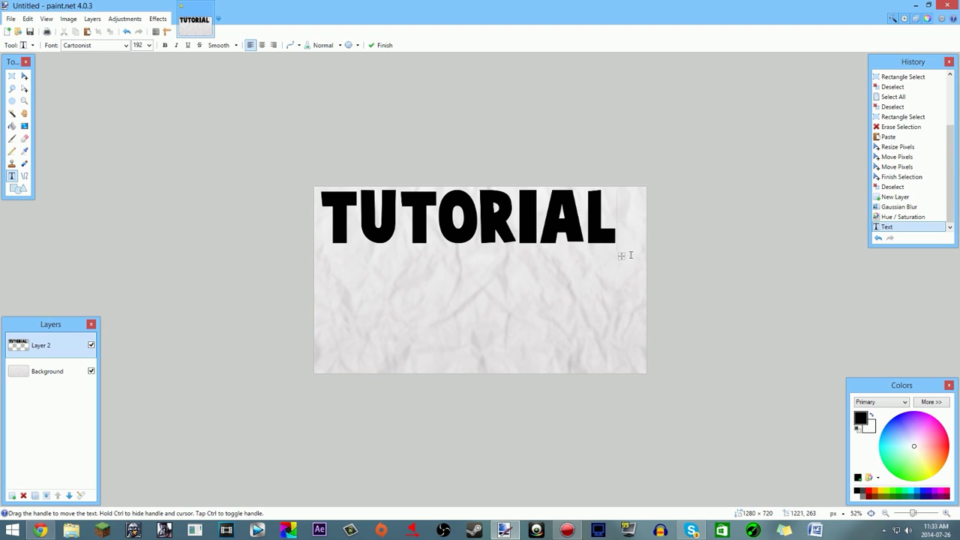
drag(622, 255, 633, 254)
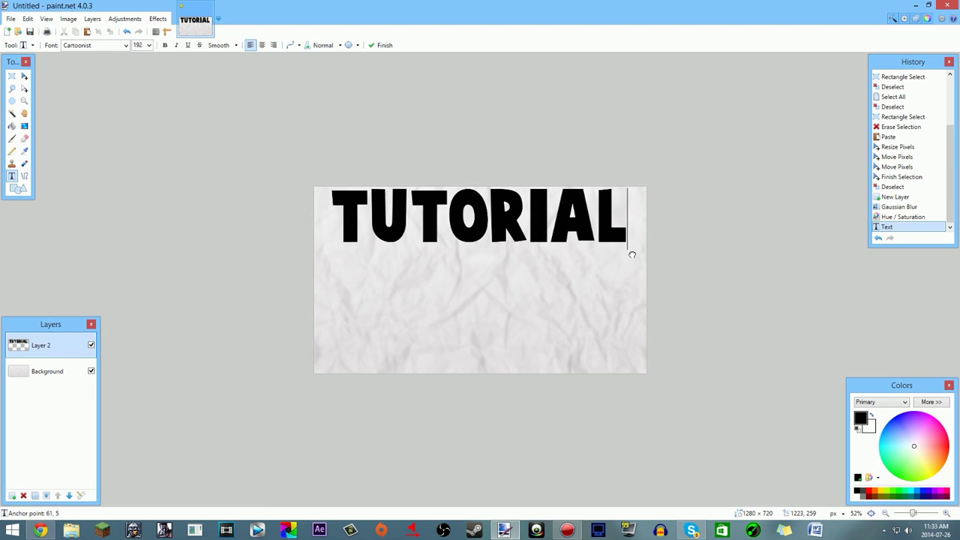
scroll(633, 253, down, 6)
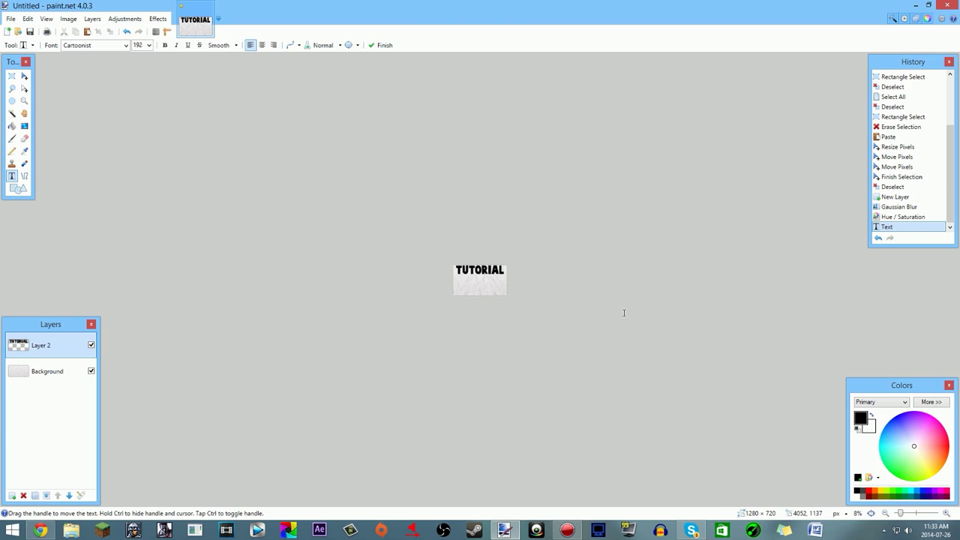
scroll(626, 316, up, 6)
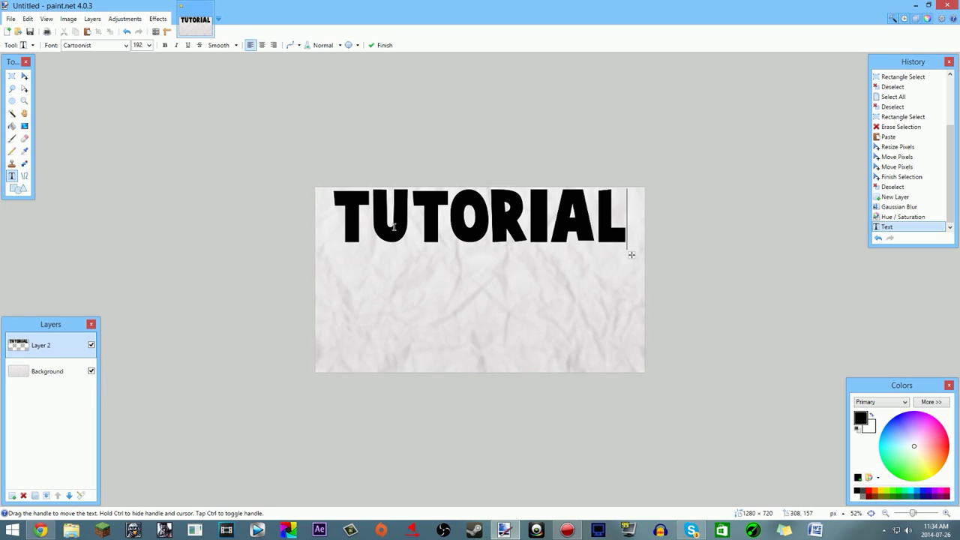
click(59, 369)
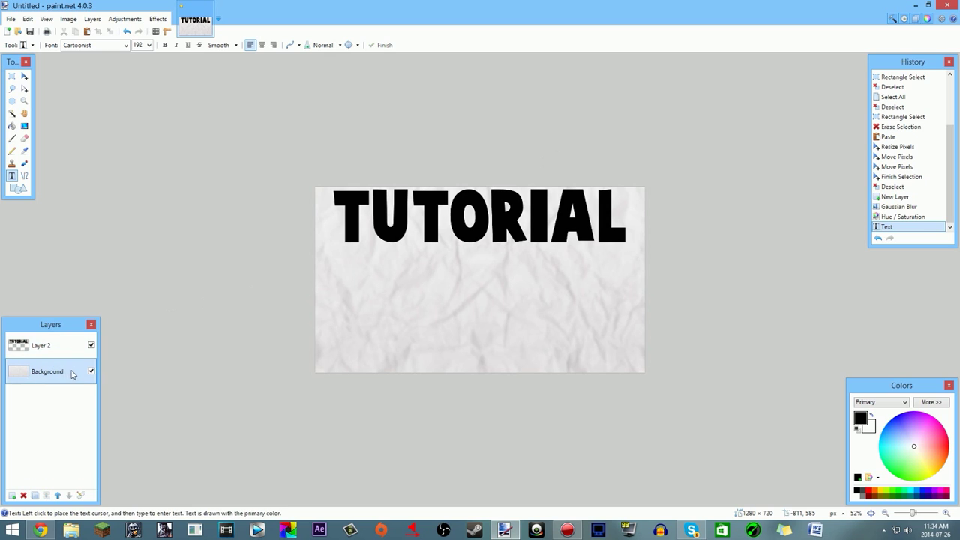
click(91, 371)
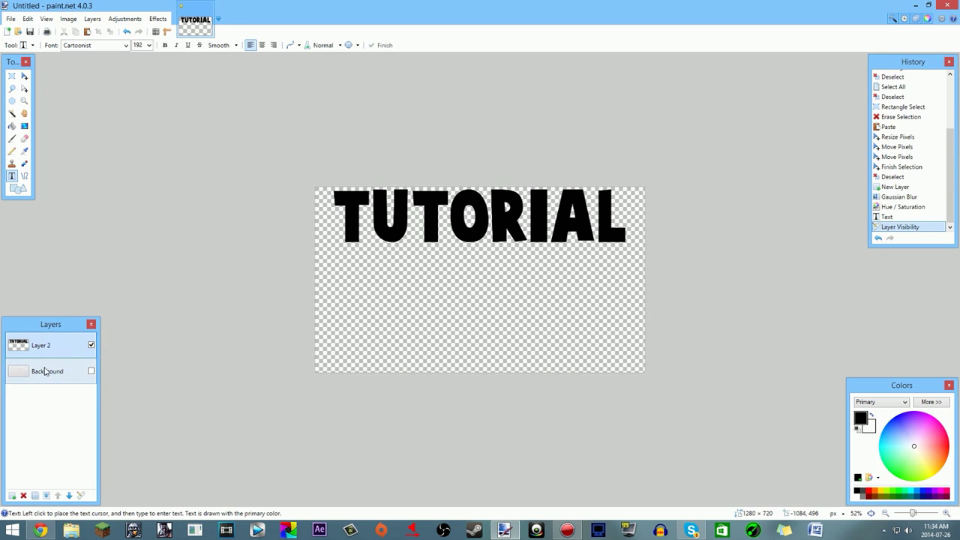
scroll(513, 230, down, 1)
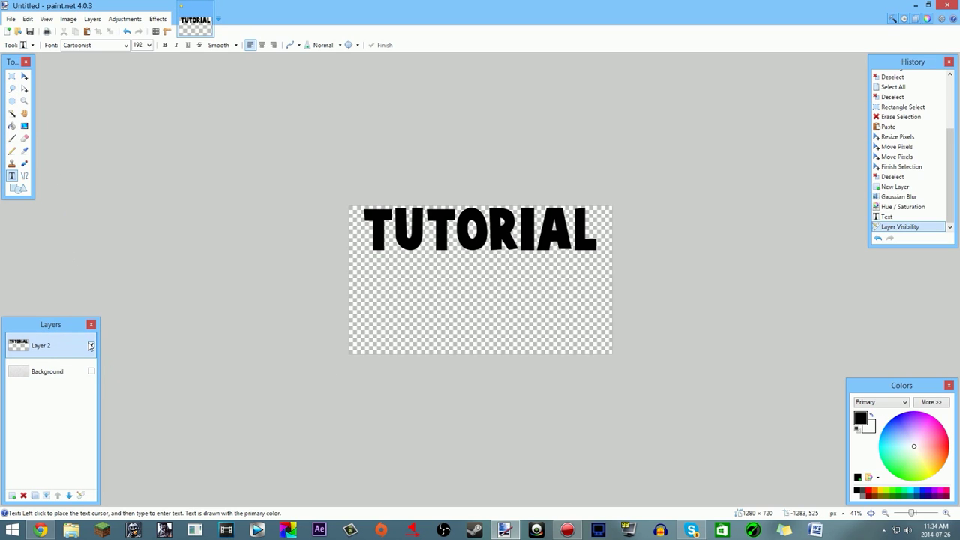
click(91, 371)
click(11, 76)
drag(292, 177, 614, 382)
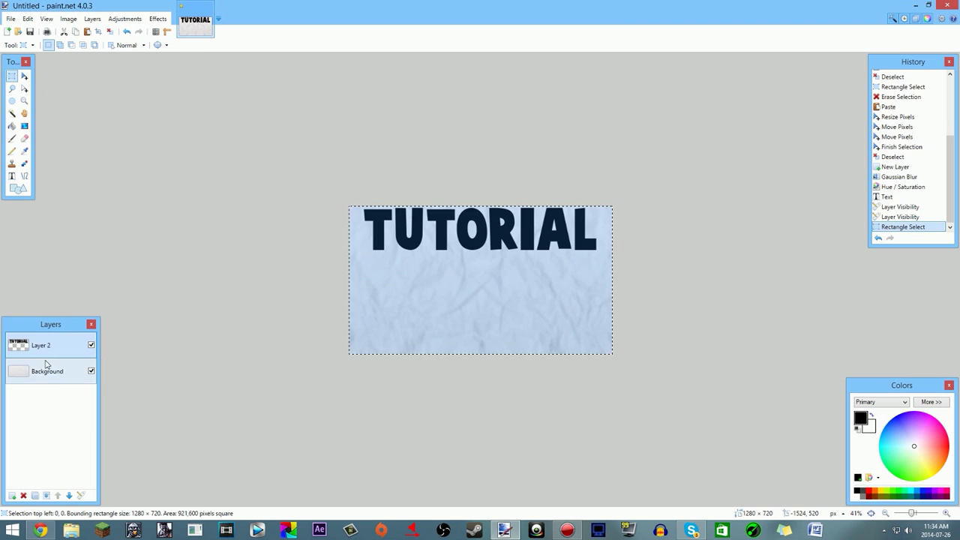
key(Delete)
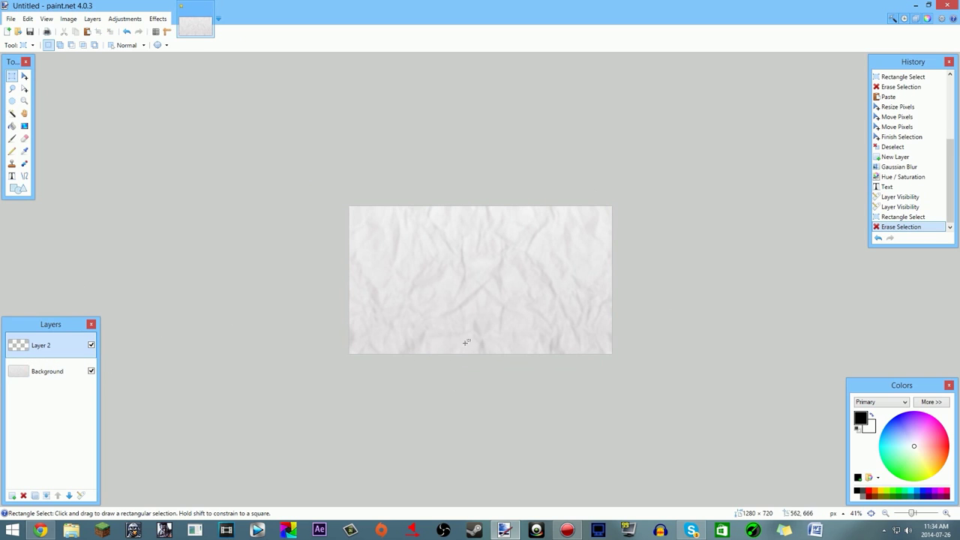
key(ctrl+z)
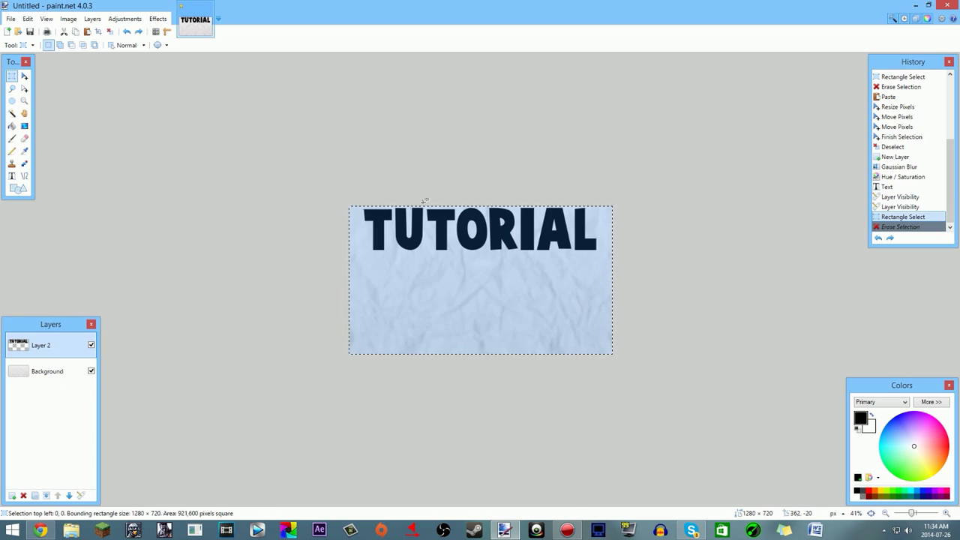
click(110, 31)
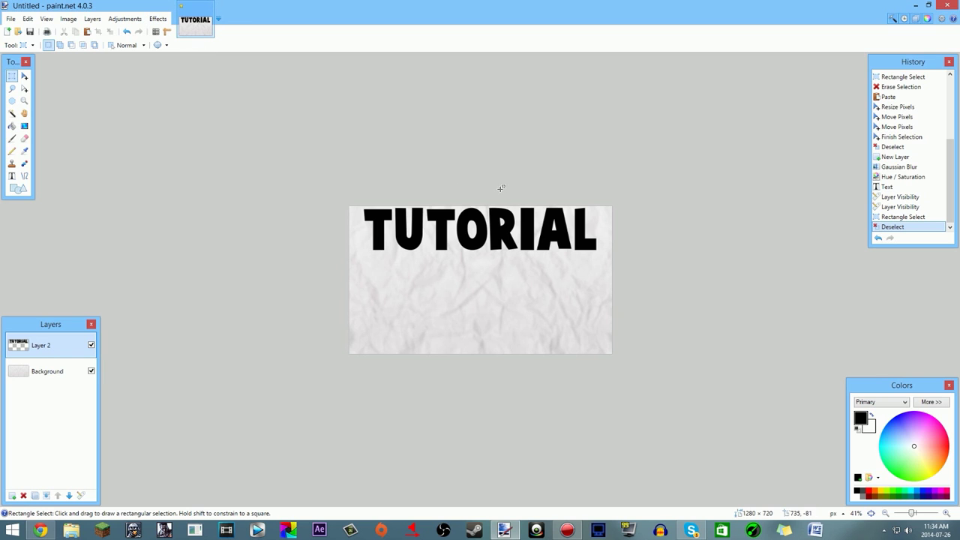
scroll(435, 230, down, 8)
scroll(469, 247, up, 10)
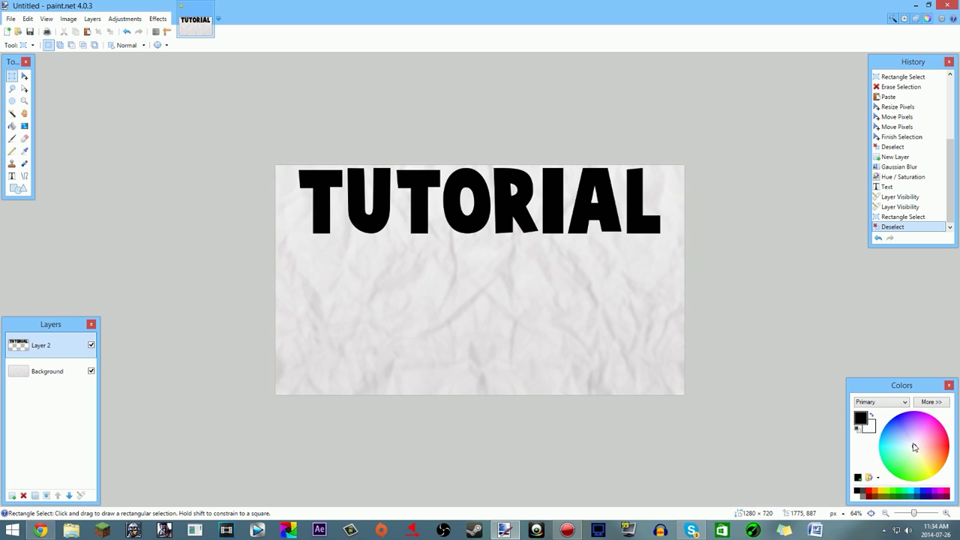
mouse_move(915, 448)
mouse_down()
mouse_move(912, 420)
mouse_move(949, 435)
mouse_move(910, 482)
mouse_move(928, 447)
mouse_up()
Choose the Paint Bucket and set the primary colour to red.
click(858, 429)
click(12, 126)
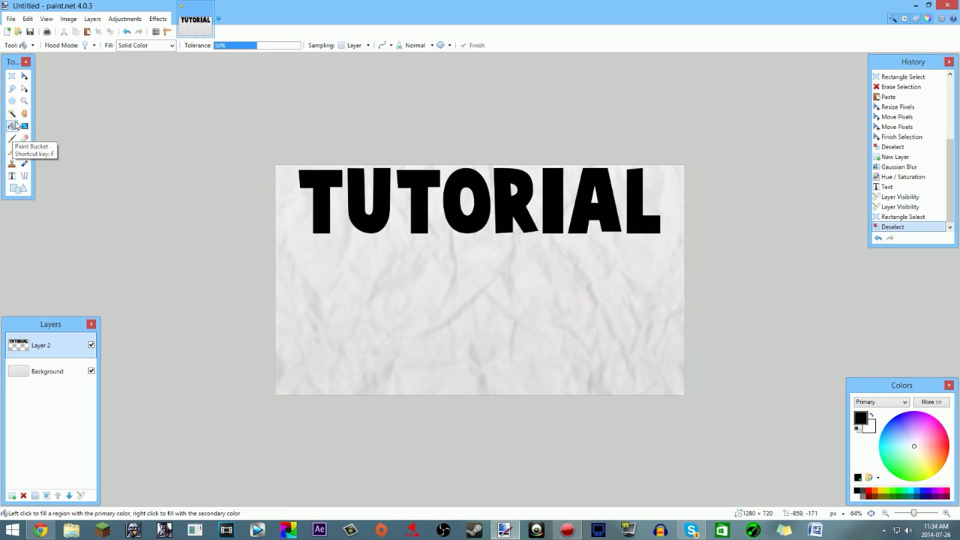
click(909, 438)
mouse_move(909, 438)
mouse_down()
mouse_move(895, 404)
mouse_move(958, 448)
mouse_up()
drag(958, 453, 959, 448)
Fill all TUTORIAL letters red in one fill, undoing the letter-by-letter attempts.
click(498, 196)
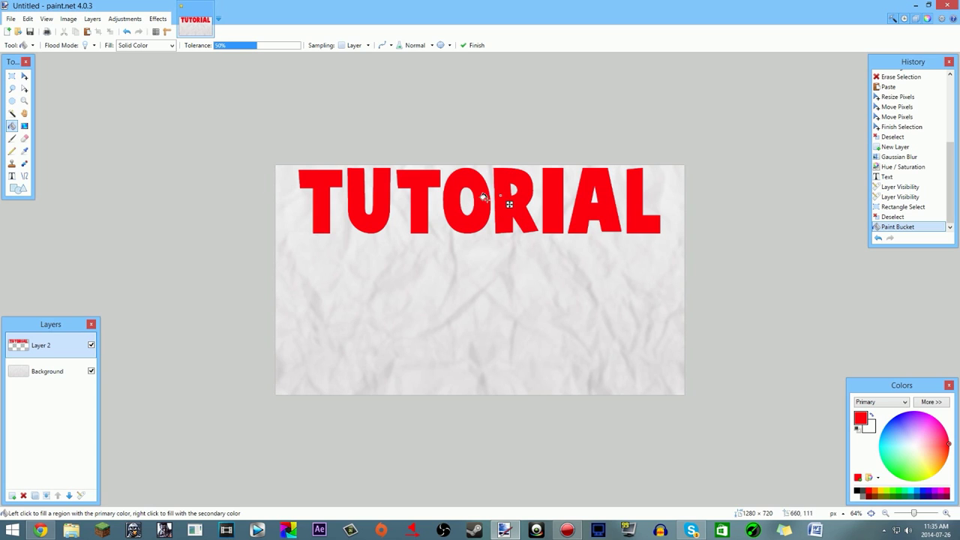
click(484, 197)
key(ctrl+z)
key(ctrl+z)
key(ctrl+z)
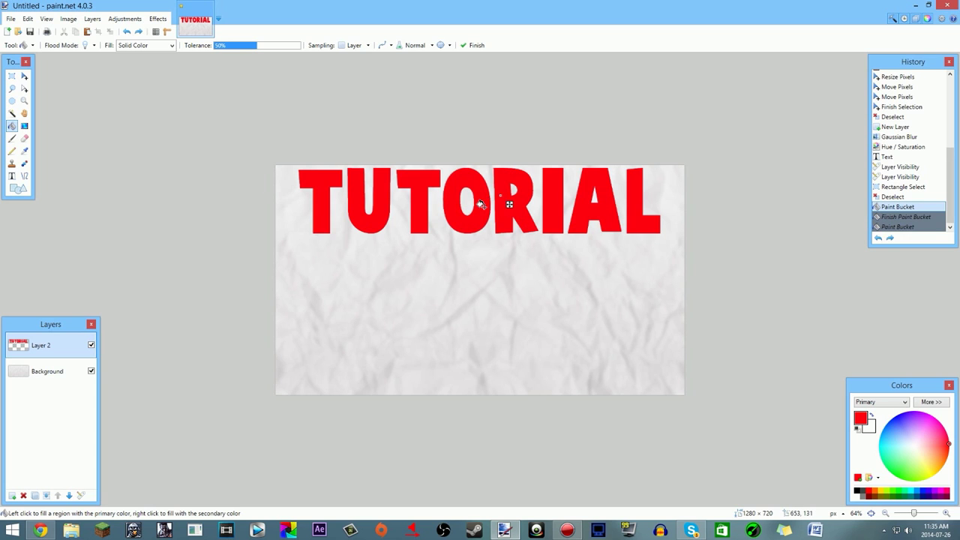
click(480, 203)
click(413, 199)
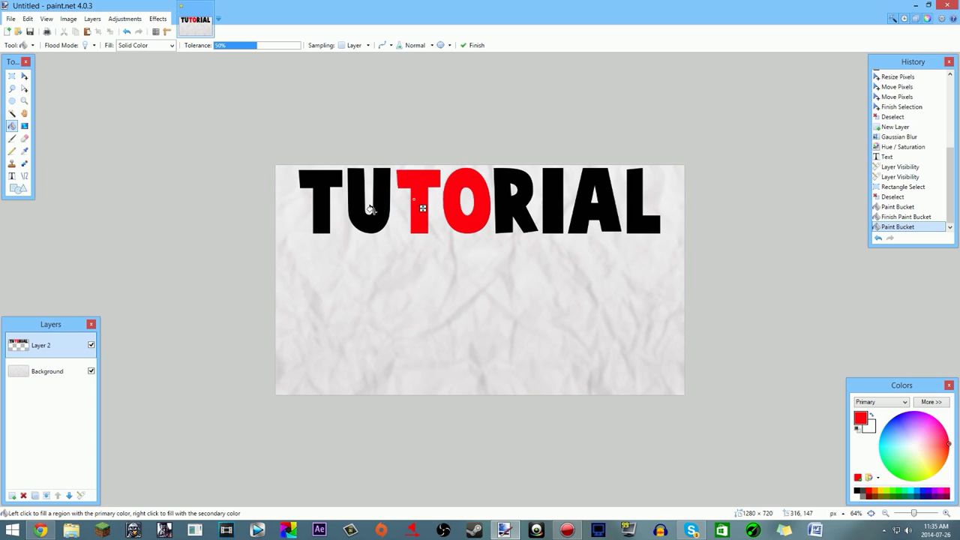
click(365, 213)
click(319, 207)
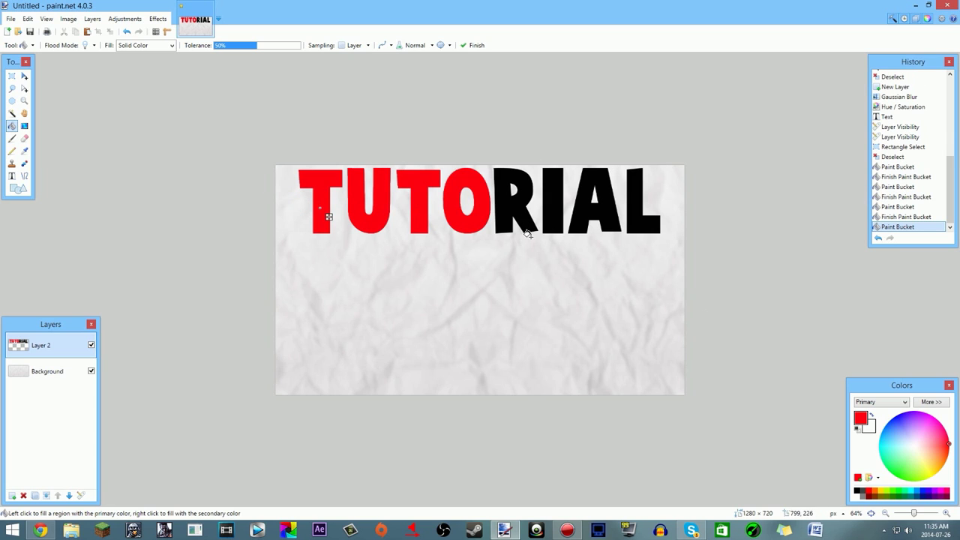
key(ctrl+z)
key(ctrl+z)
key(ctrl+z)
key(ctrl+z)
key(ctrl+z)
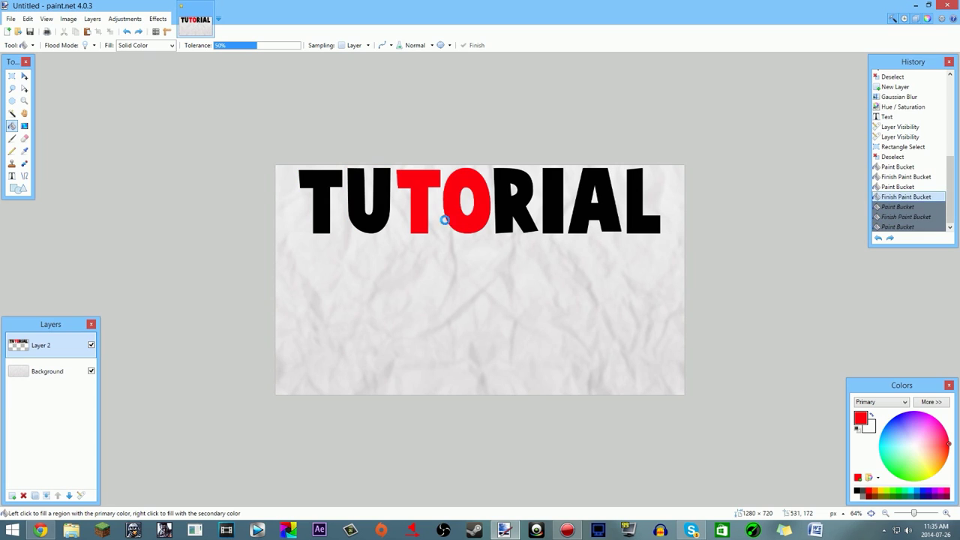
key(ctrl+z)
key(ctrl+z)
click(321, 214)
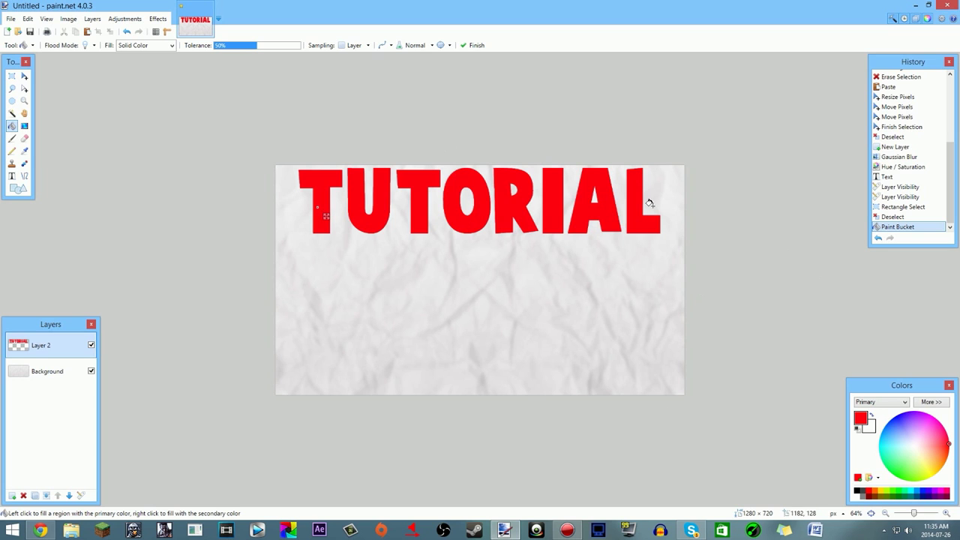
key(s)
click(488, 219)
Magic Wand a red letter to select every TUTORIAL letter for the gradient.
scroll(624, 289, down, 8)
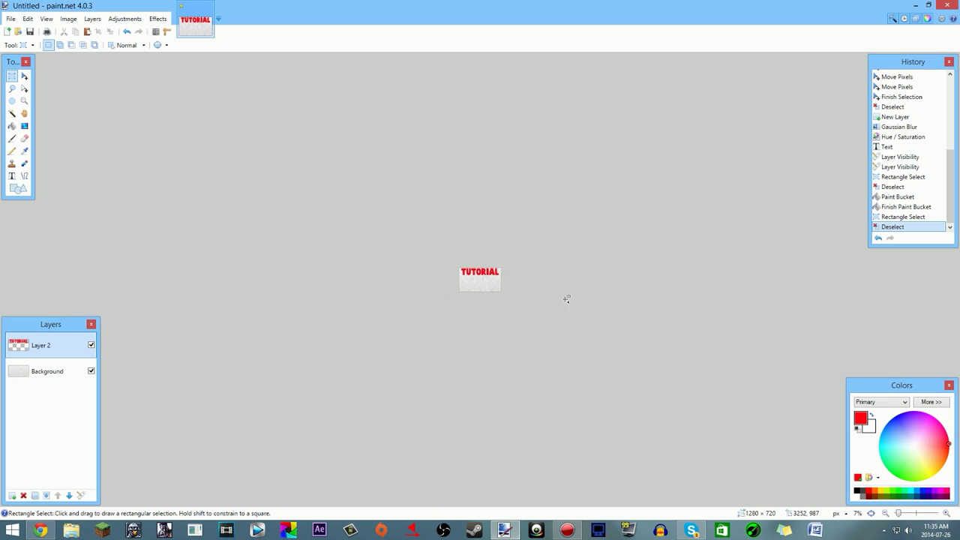
scroll(569, 301, up, 8)
scroll(591, 299, down, 1)
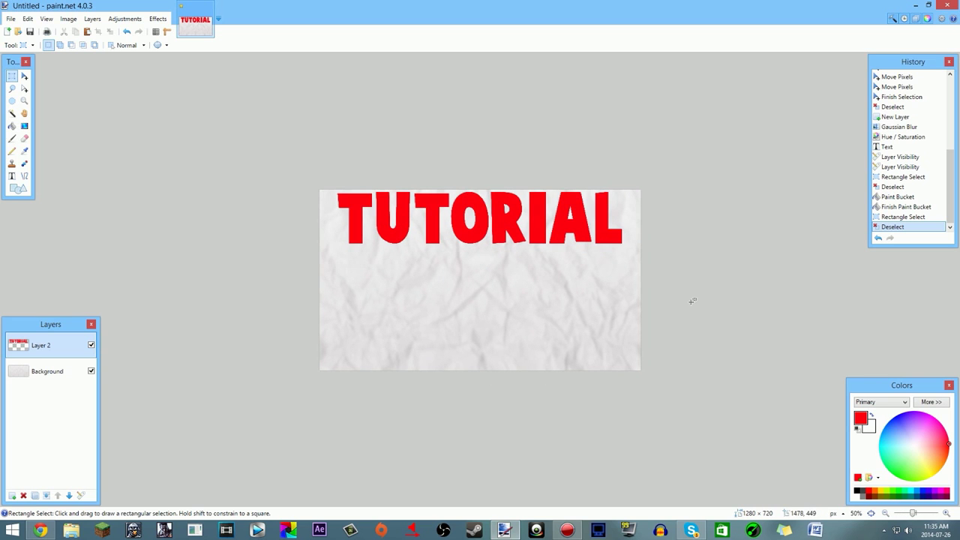
click(24, 126)
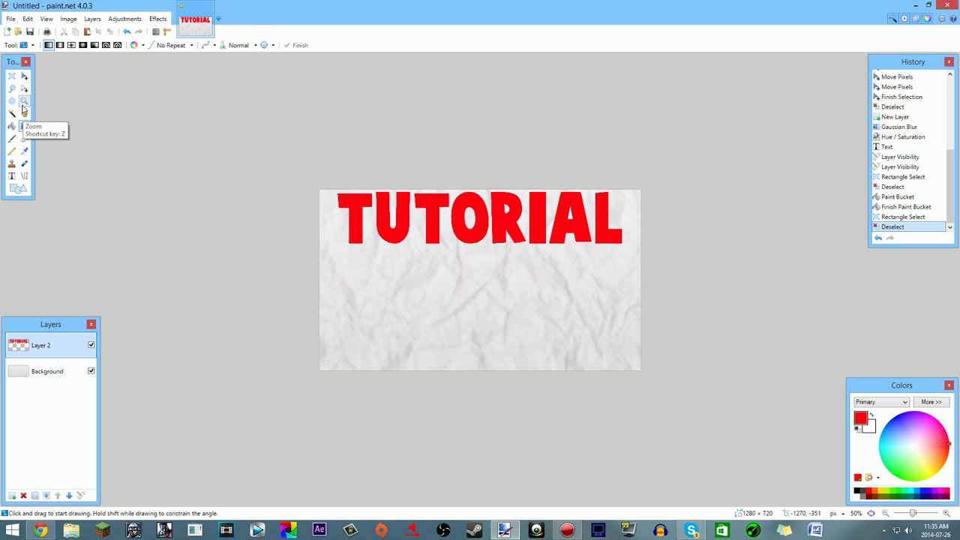
click(12, 112)
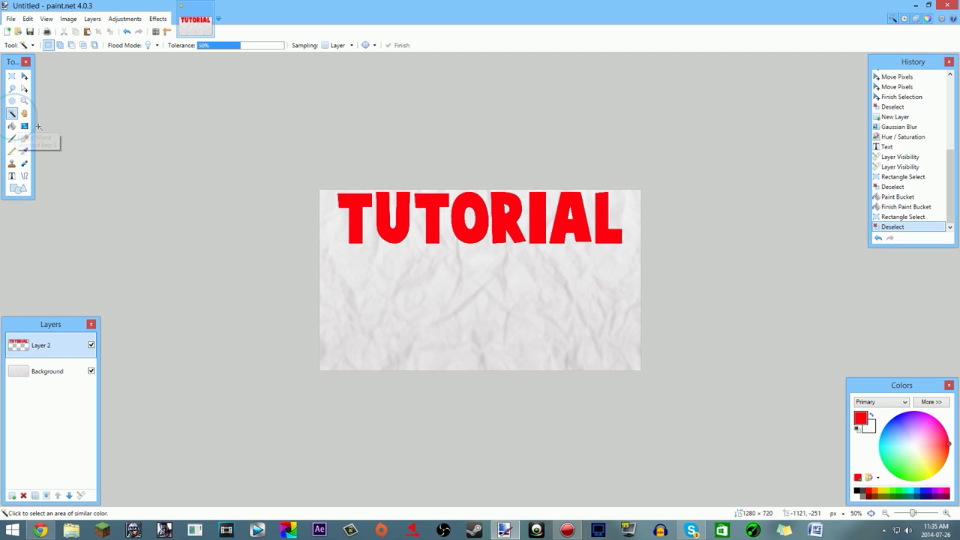
click(349, 200)
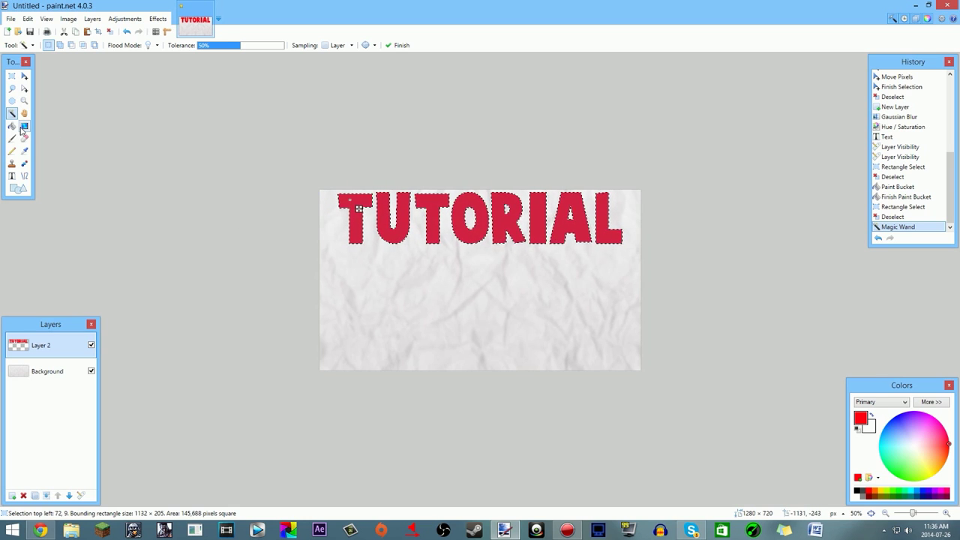
click(24, 126)
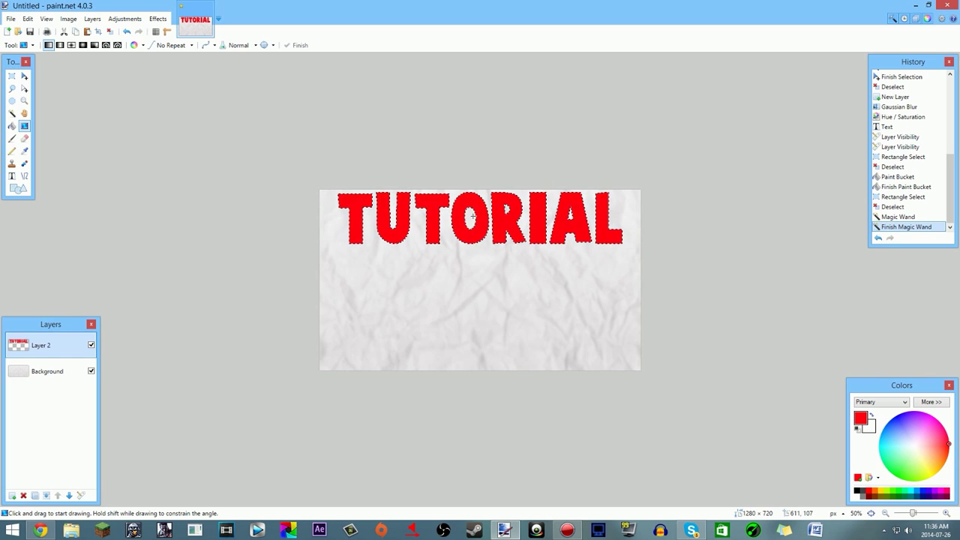
drag(474, 217, 473, 180)
drag(466, 249, 471, 174)
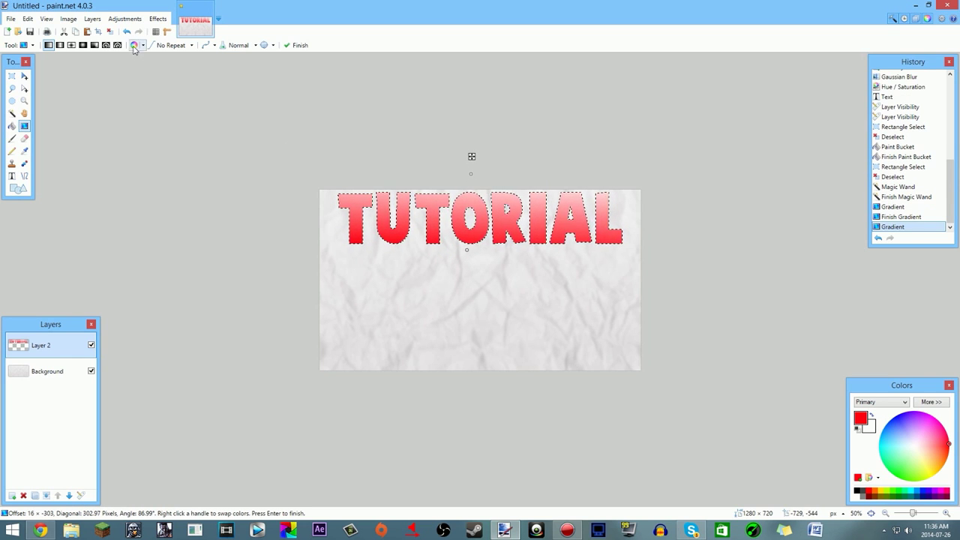
scroll(548, 268, down, 4)
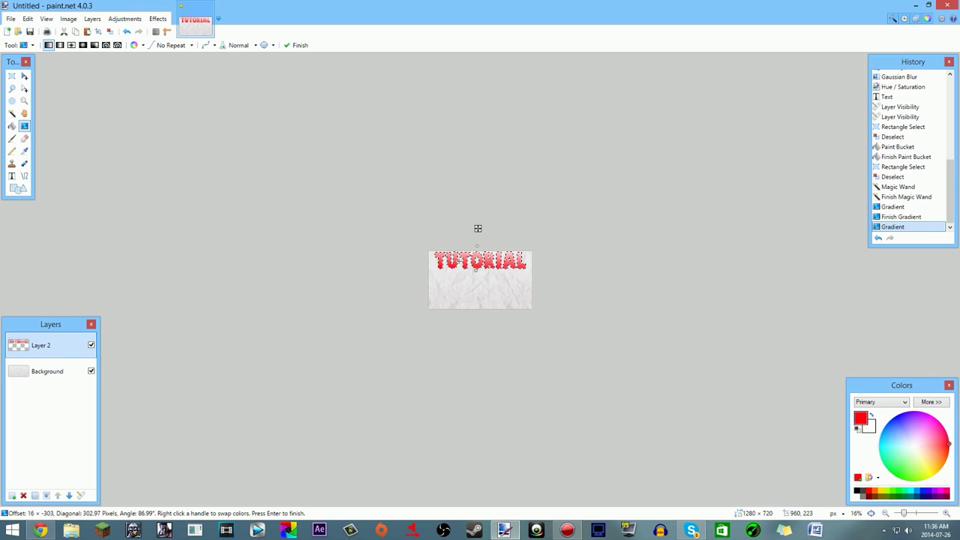
scroll(580, 260, up, 5)
mouse_move(922, 453)
mouse_down()
mouse_move(876, 369)
mouse_move(934, 375)
mouse_move(959, 411)
mouse_move(952, 497)
mouse_move(959, 480)
mouse_move(939, 477)
mouse_up()
click(869, 426)
drag(930, 450, 870, 365)
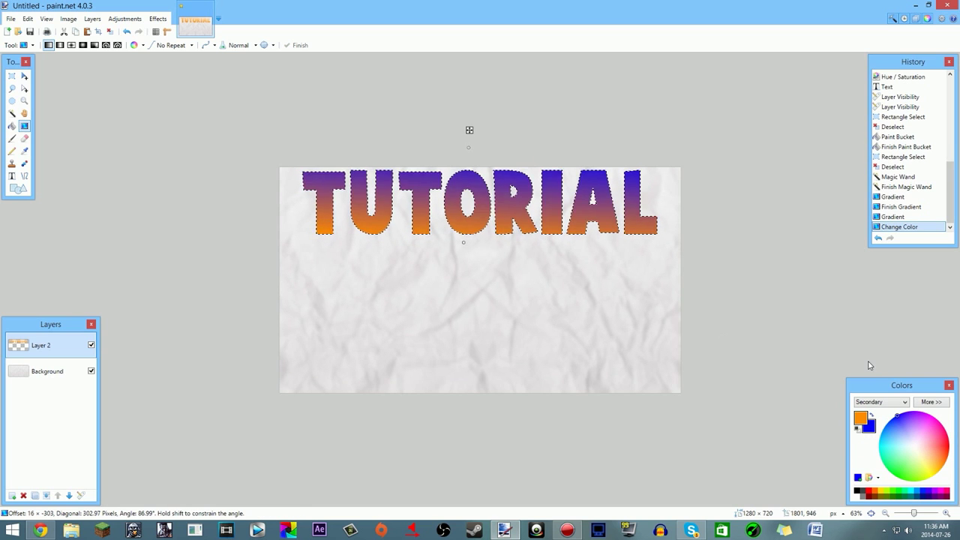
drag(469, 147, 466, 92)
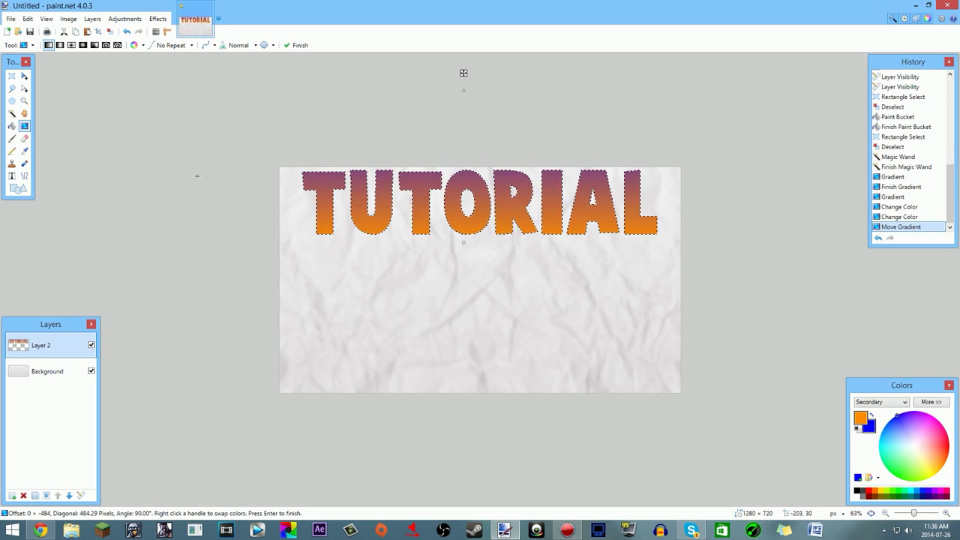
key(ctrl+z)
key(ctrl+z)
key(ctrl+z)
key(ctrl+z)
key(ctrl+z)
key(ctrl+z)
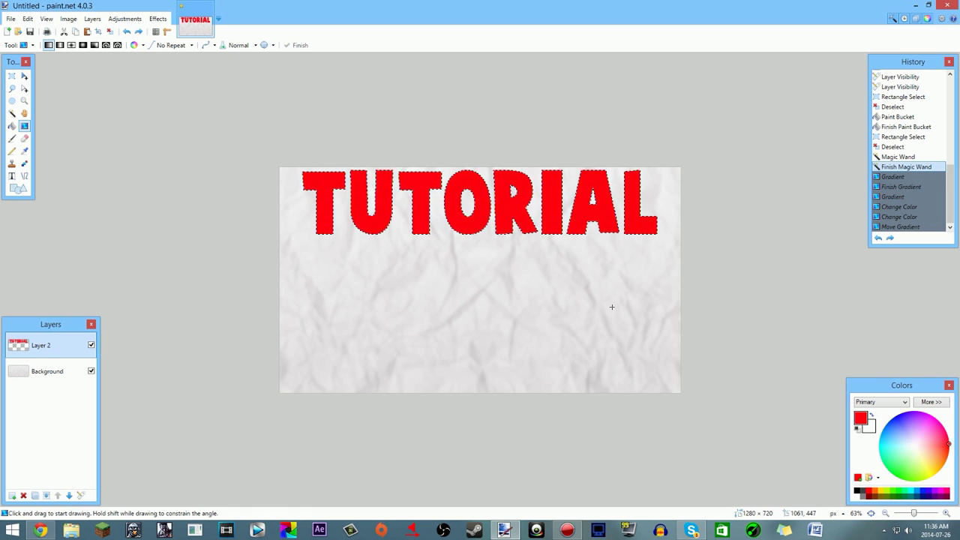
Try reflected and diamond gradients, then drag a radial gradient across TUTORIAL.
click(60, 45)
drag(469, 201, 471, 156)
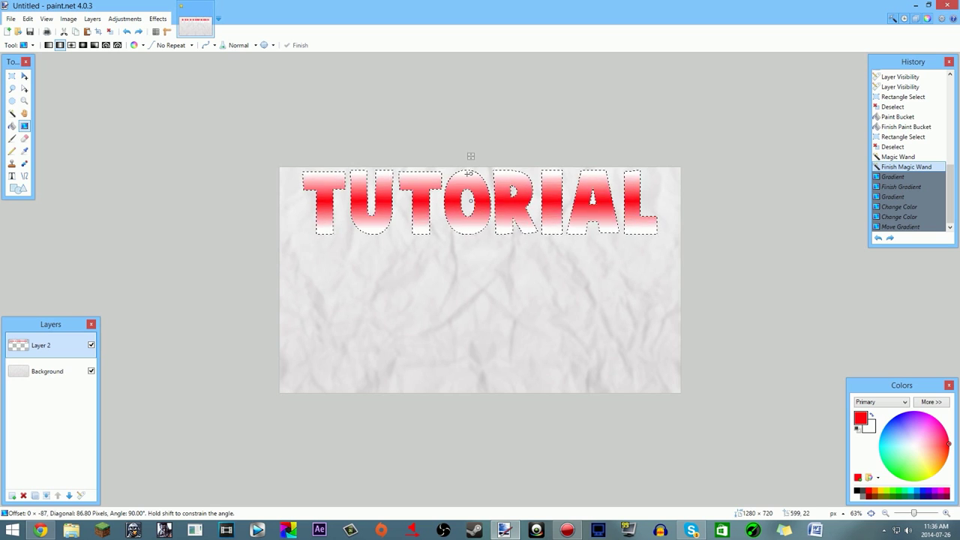
click(70, 45)
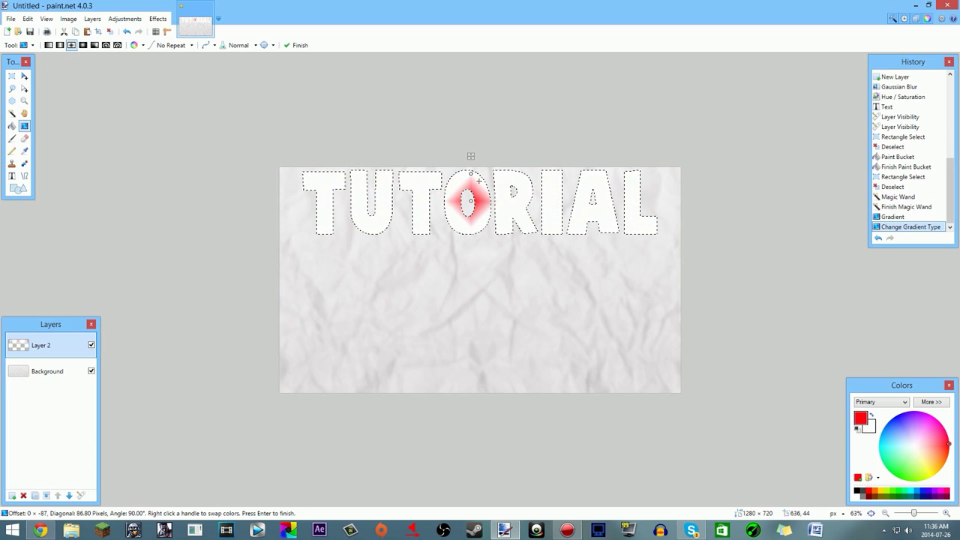
drag(471, 156, 394, 119)
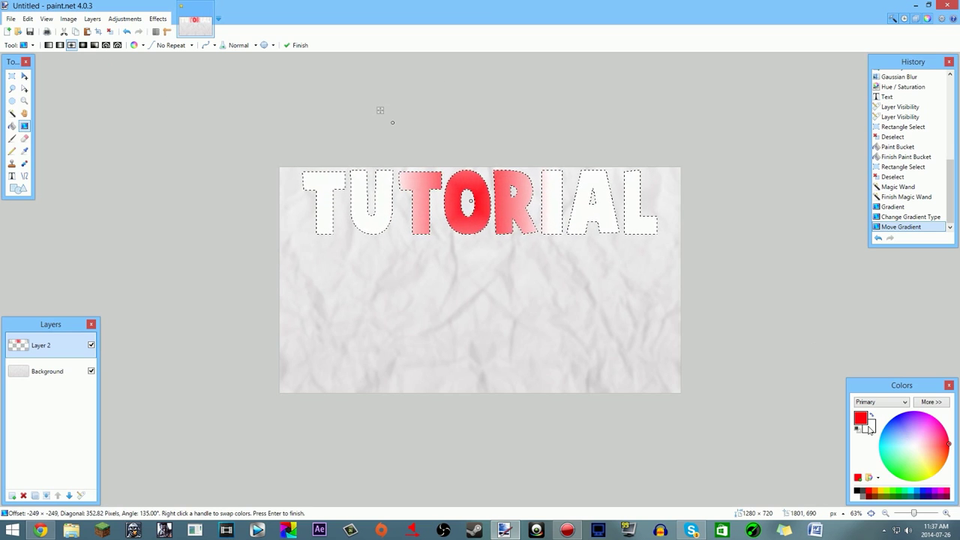
click(83, 45)
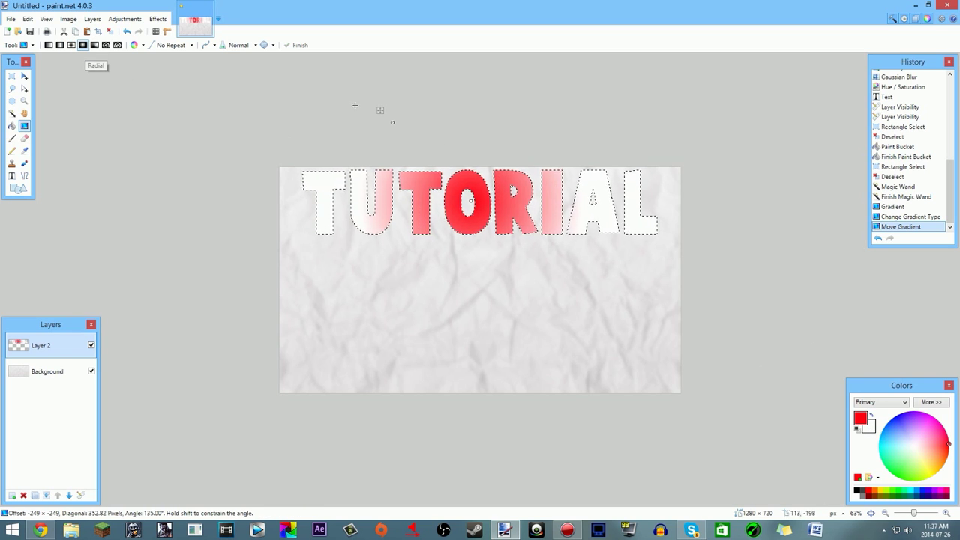
drag(387, 124, 216, 199)
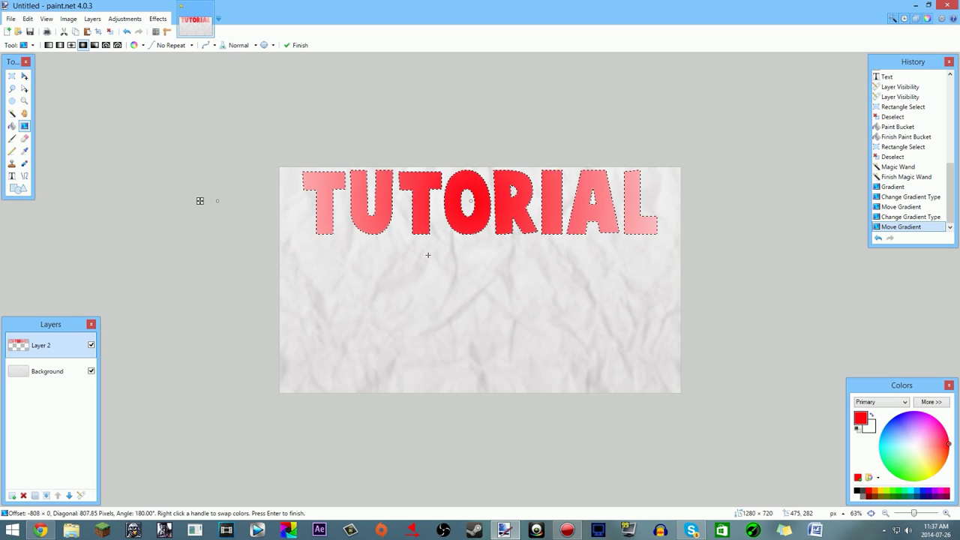
scroll(482, 220, down, 4)
scroll(472, 219, up, 3)
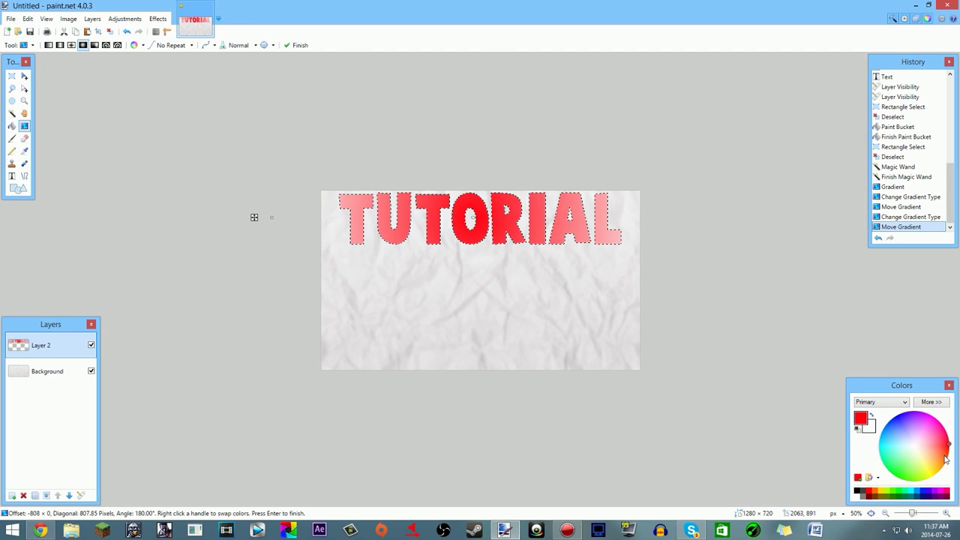
Make the gradient orange at the centre and red outside, then adjust its reach.
drag(945, 459, 957, 443)
click(872, 426)
click(860, 417)
click(942, 466)
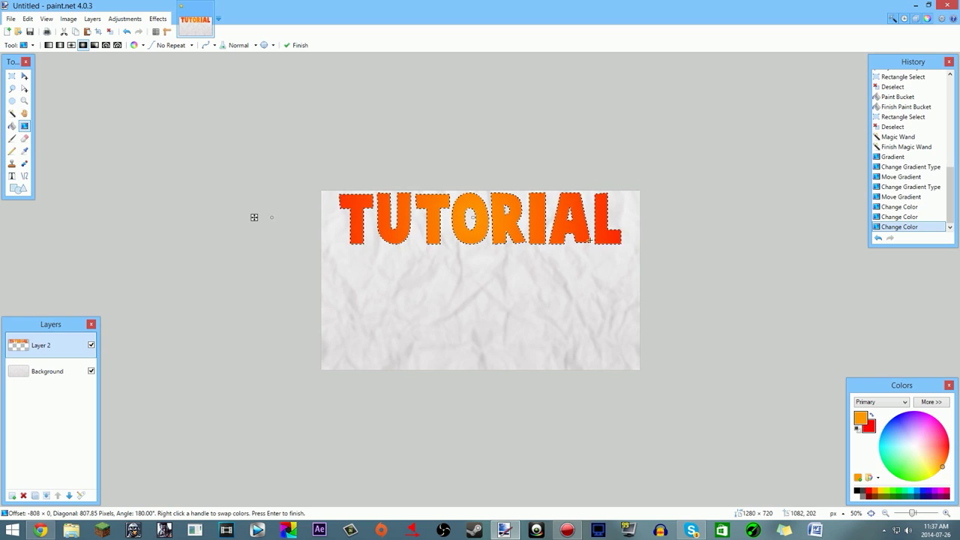
drag(276, 221, 238, 219)
Deselect the gradient-filled TUTORIAL letters with Ctrl+D and readjust the zoom.
key(ctrl+d)
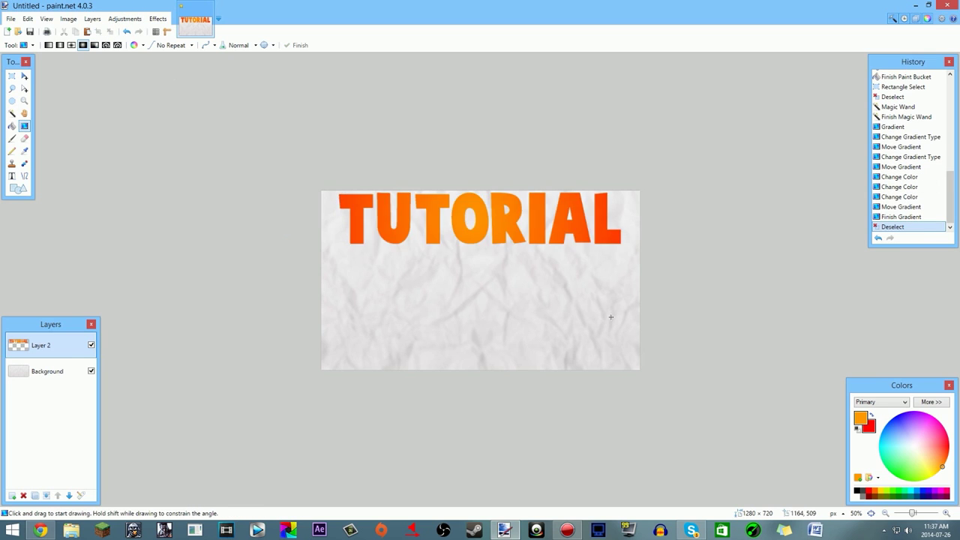
key(ctrl+minus)
key(ctrl+minus)
key(ctrl+minus)
key(ctrl+minus)
key(ctrl+minus)
key(ctrl+minus)
key(ctrl+minus)
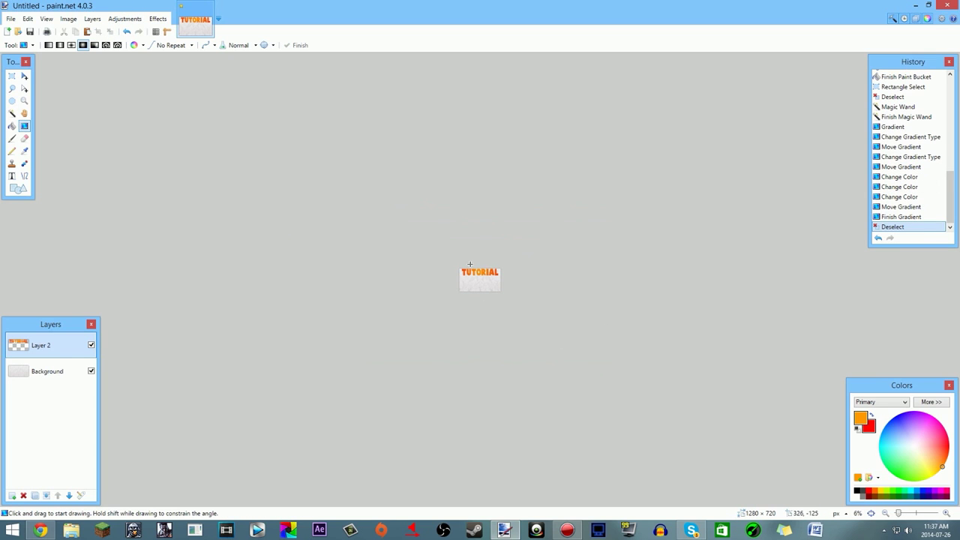
key(ctrl+plus)
key(ctrl+plus)
key(ctrl+plus)
key(ctrl+plus)
key(ctrl+plus)
key(ctrl+plus)
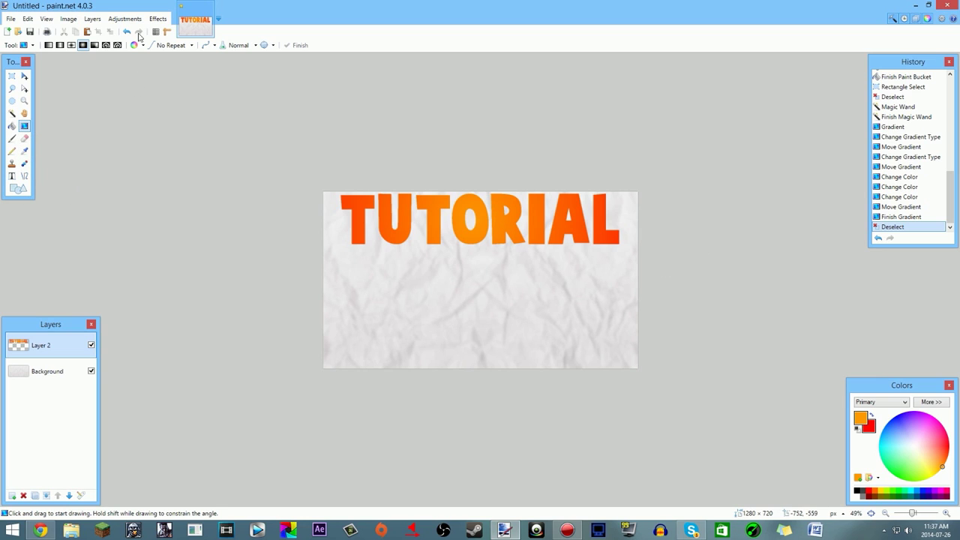
click(158, 18)
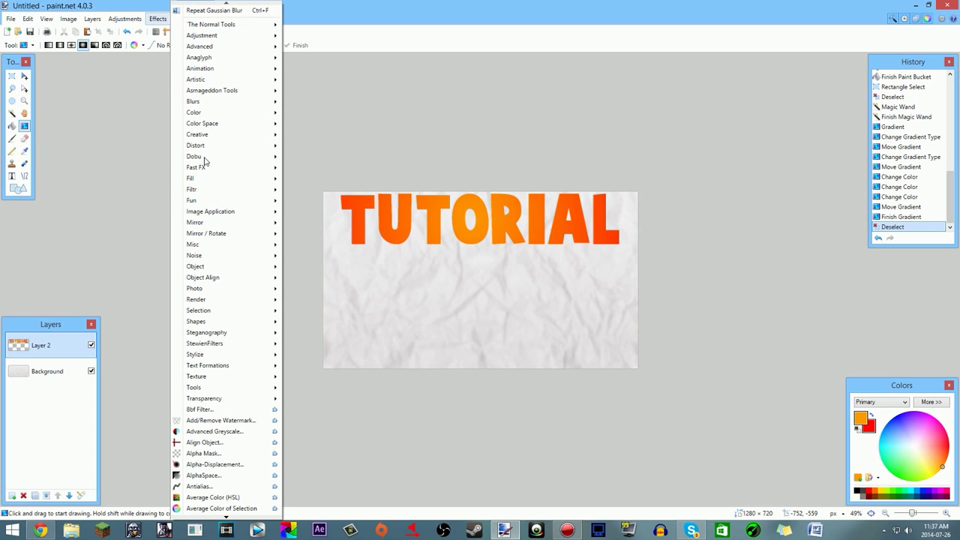
mouse_move(212, 266)
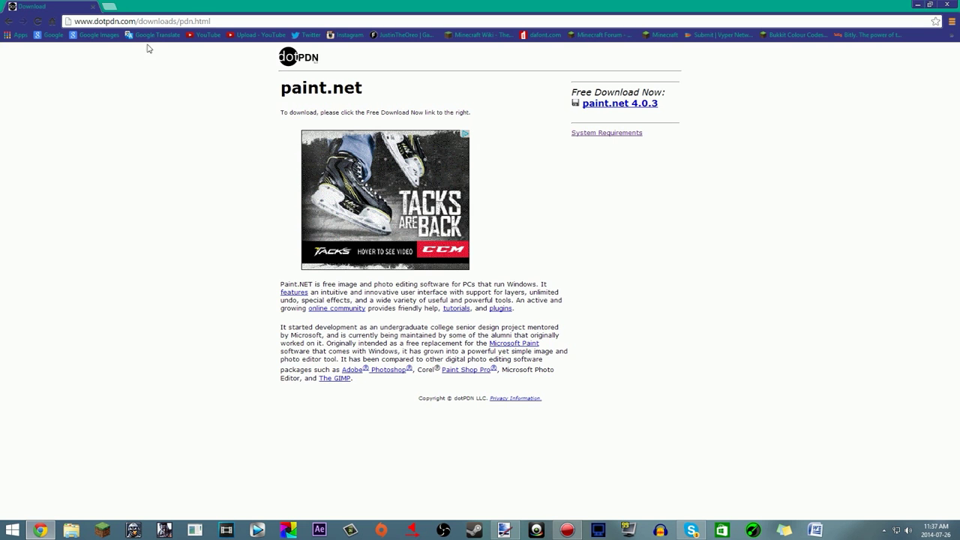
Search Google for 'paint.net object drop shadow plugin', open a result, and minimize Chrome.
click(109, 6)
text(paint.net )
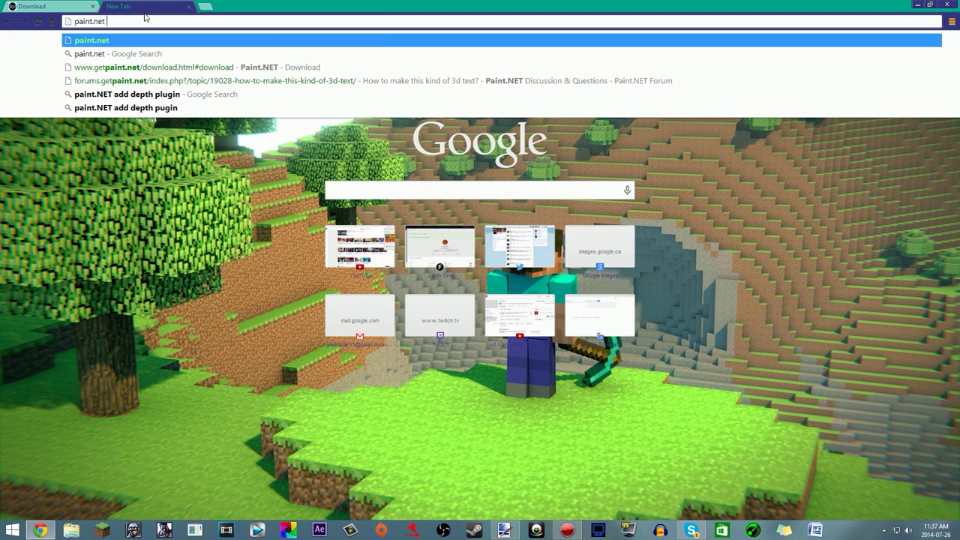
text(objex)
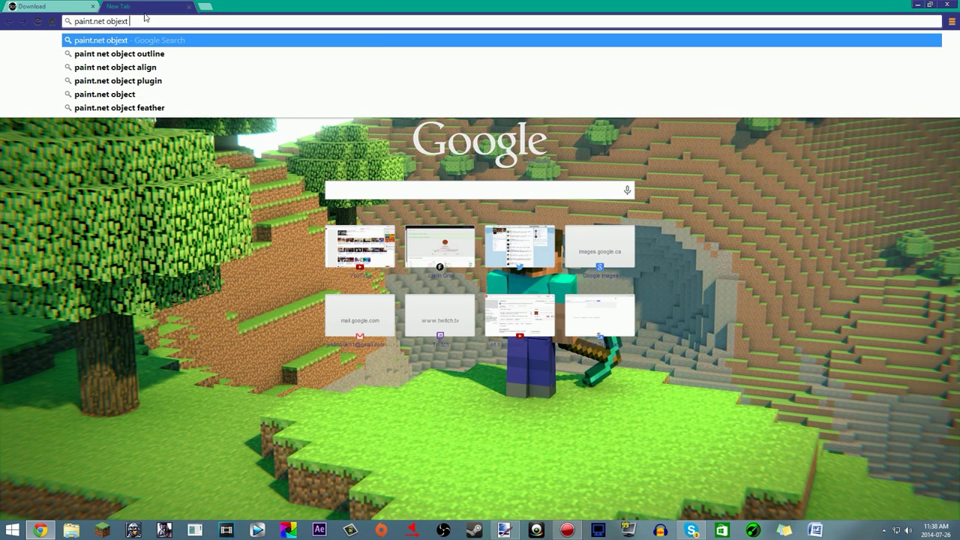
key(BackSpace)
text(c)
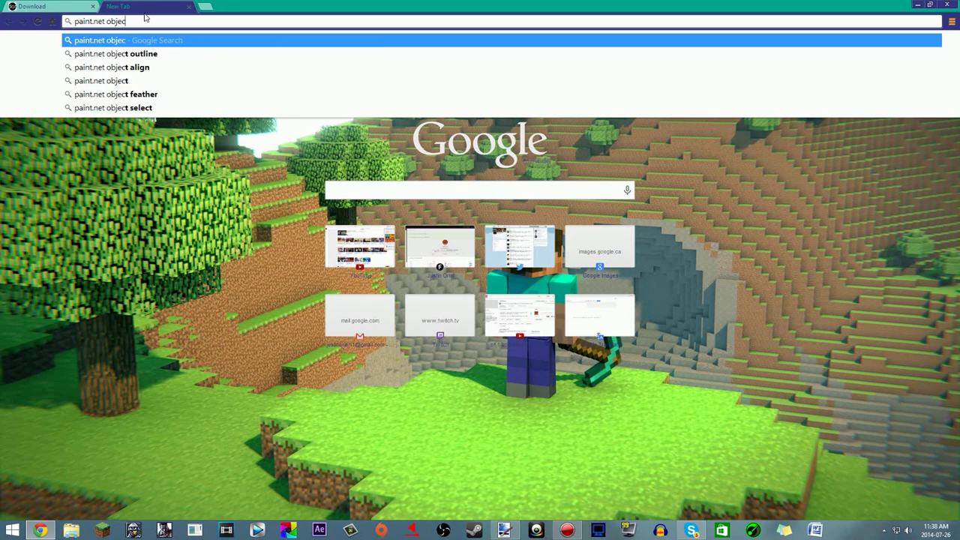
text(t drop sh)
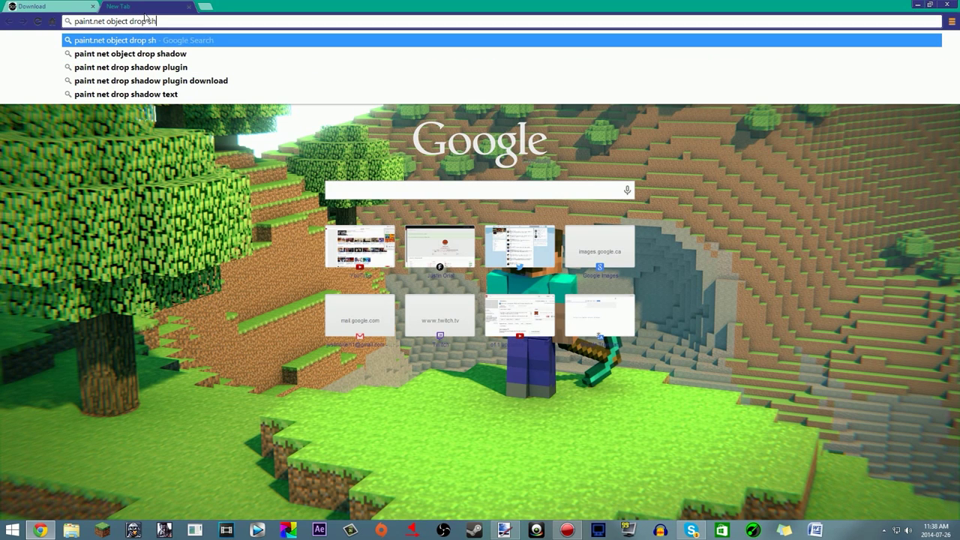
text(adow plugin)
key(Return)
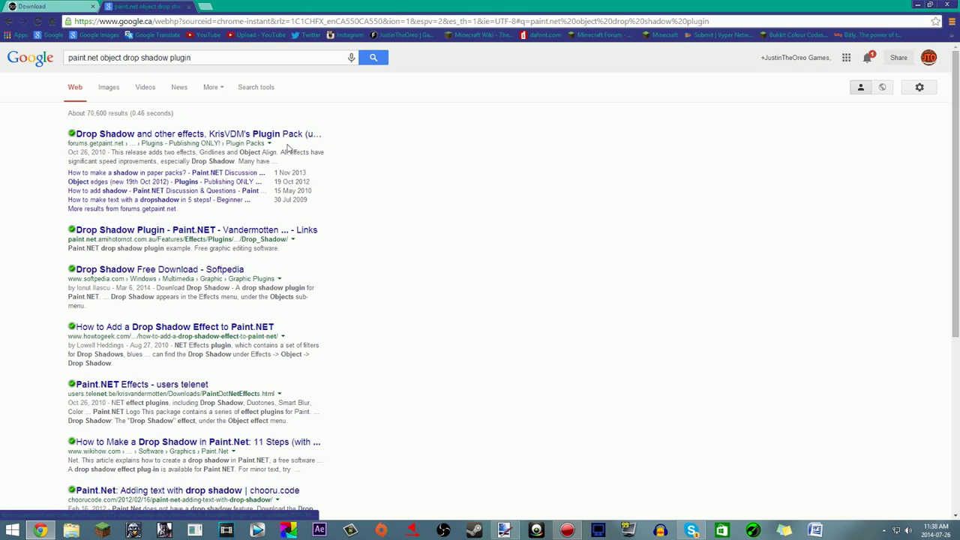
click(261, 235)
click(916, 4)
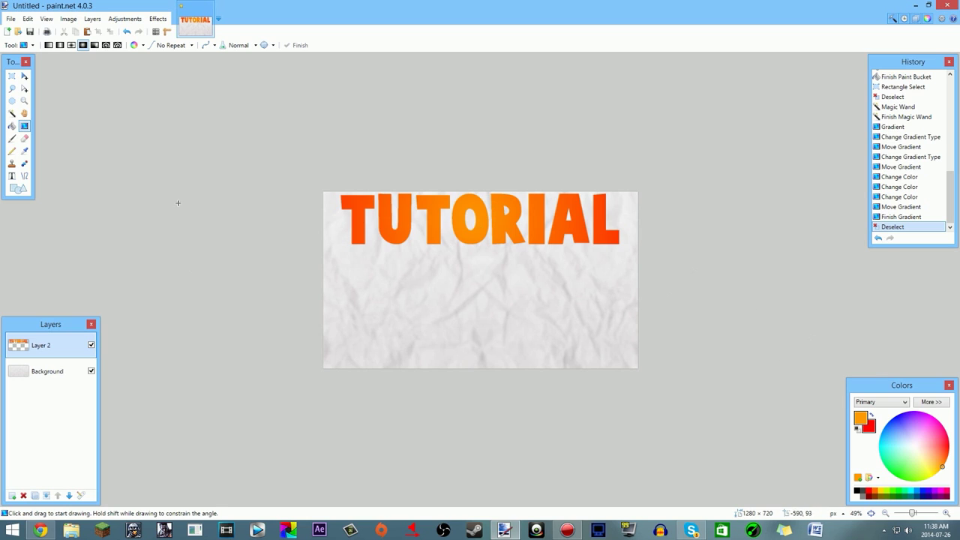
Apply a black Drop Shadow with widening radius 9 and blur 16 to TUTORIAL.
click(158, 19)
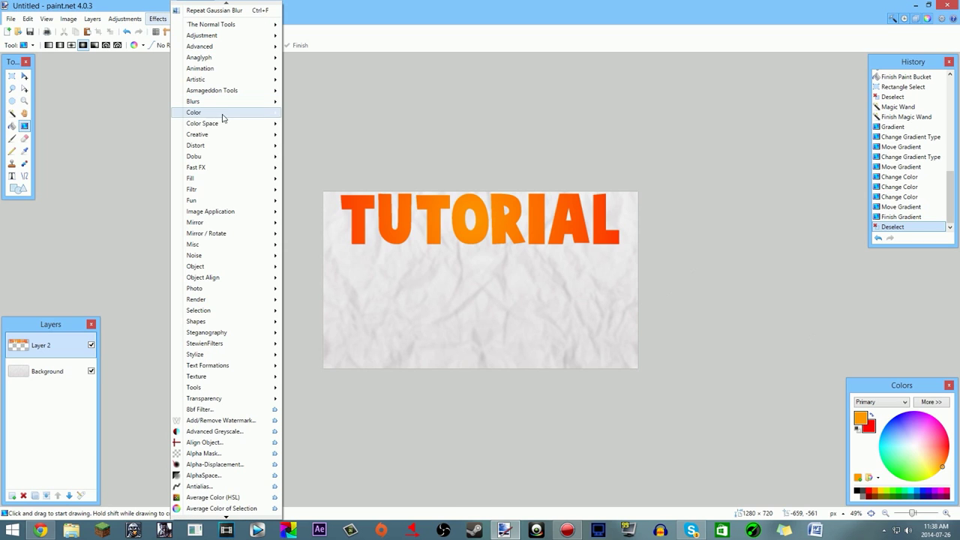
mouse_move(202, 268)
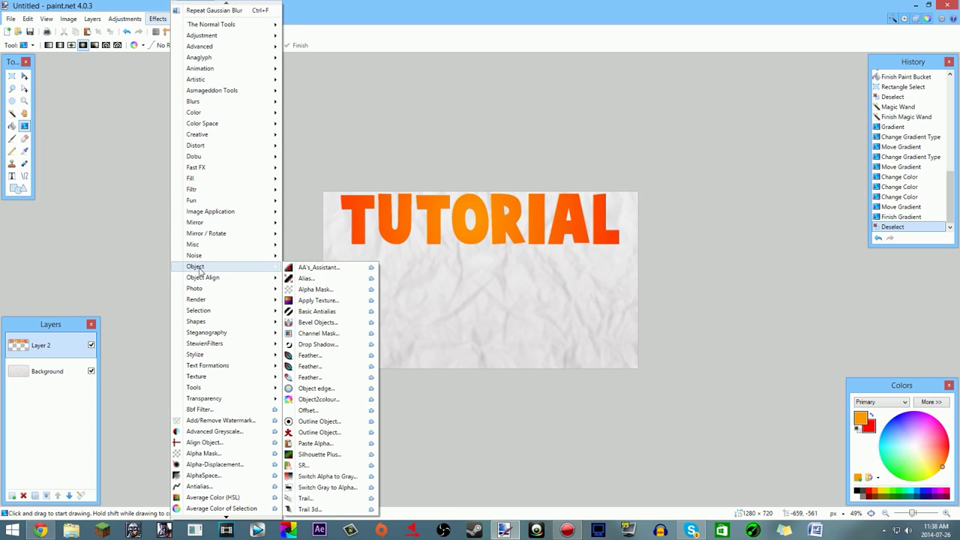
click(328, 345)
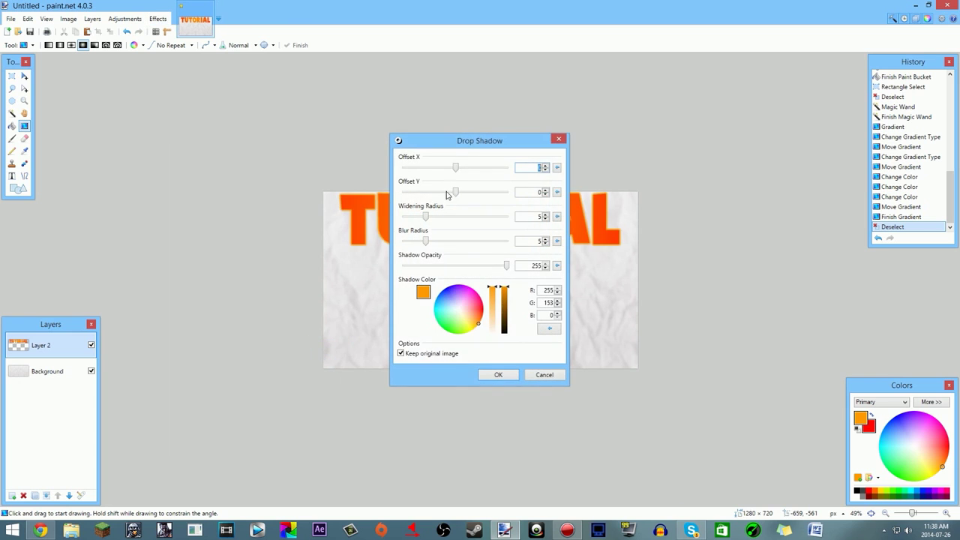
drag(502, 321, 502, 339)
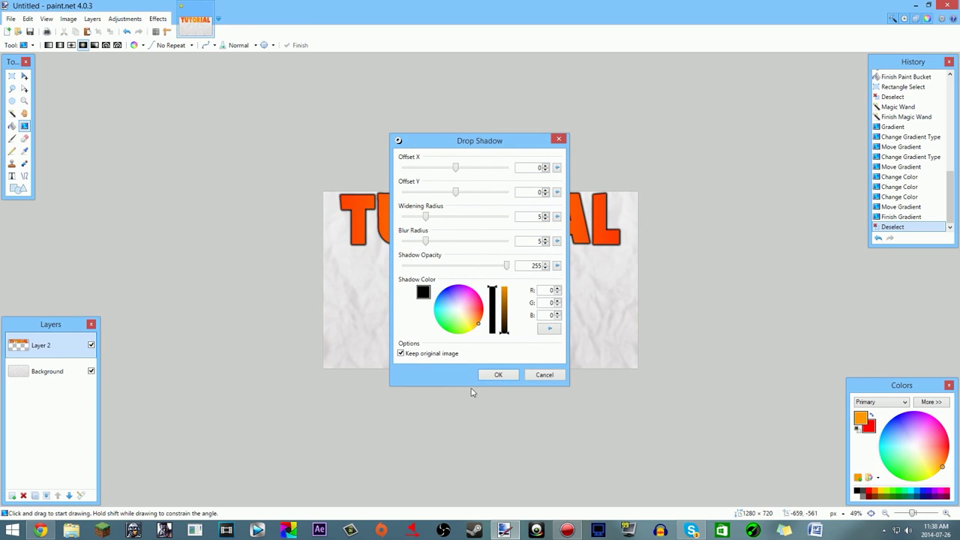
drag(421, 214, 589, 277)
drag(486, 145, 783, 158)
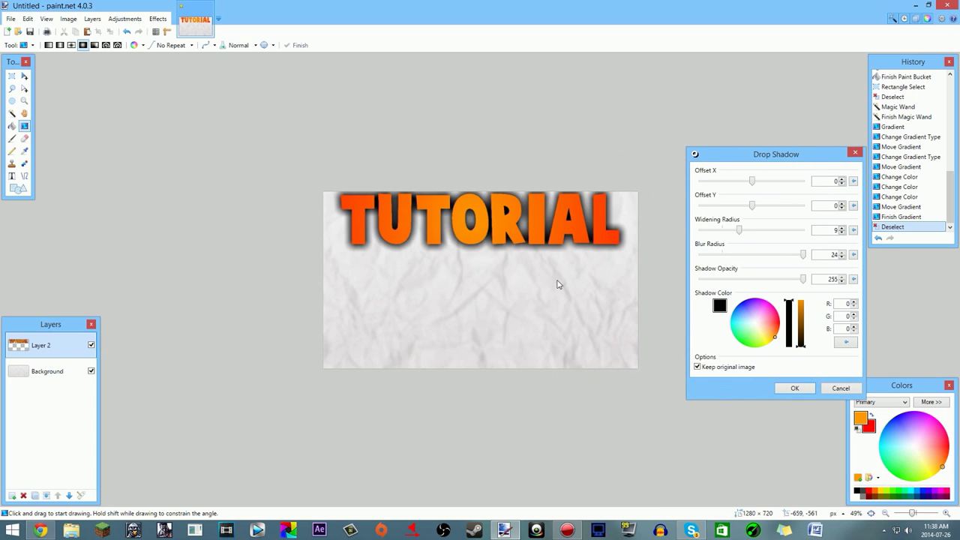
key(Home)
drag(700, 254, 782, 255)
click(792, 389)
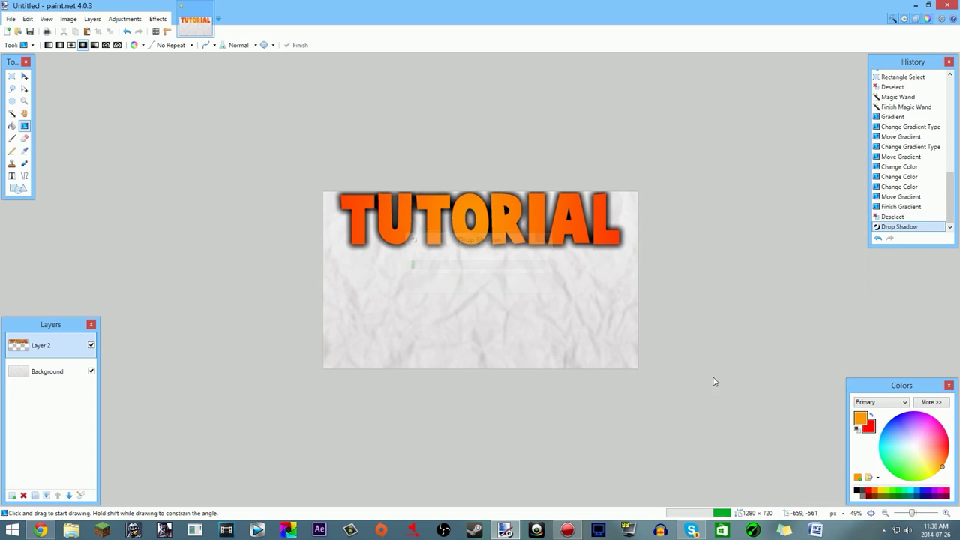
Inspect the blurry shadow up close and undo it with Ctrl+Z.
scroll(675, 368, down, 6)
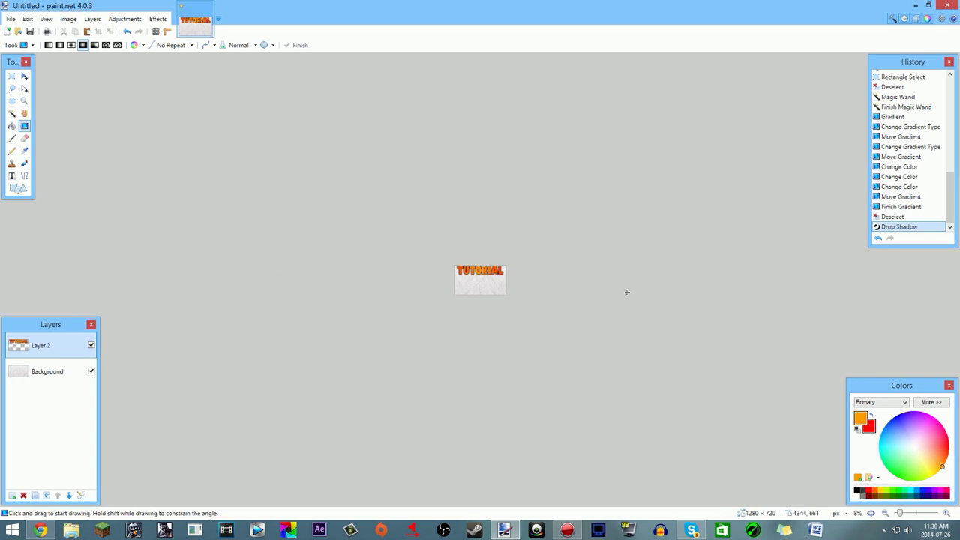
scroll(628, 291, up, 5)
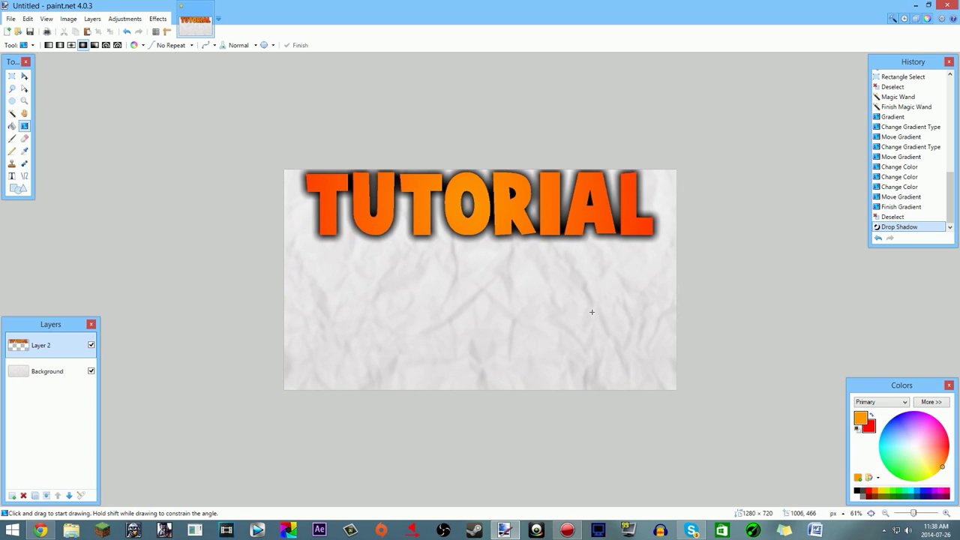
key(ctrl+z)
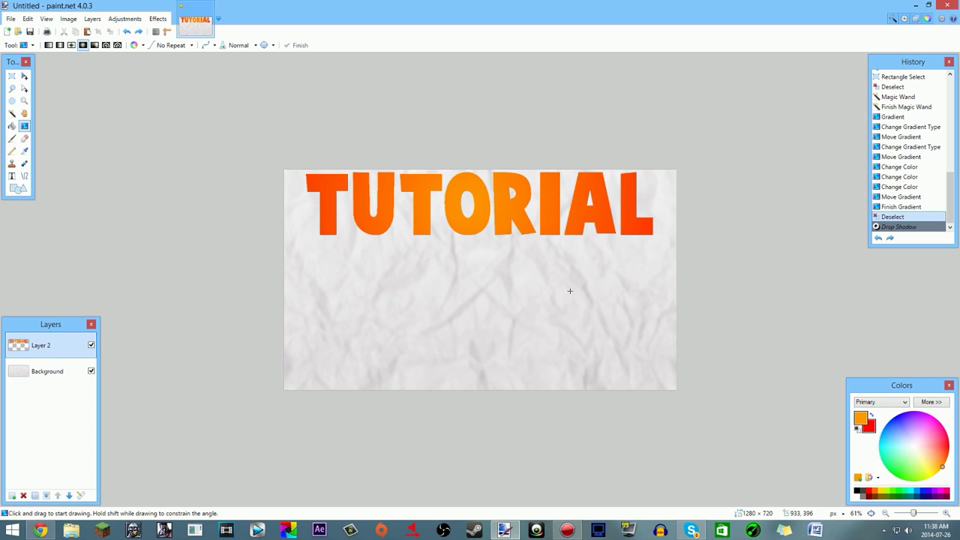
scroll(563, 328, down, 2)
scroll(562, 331, up, 1)
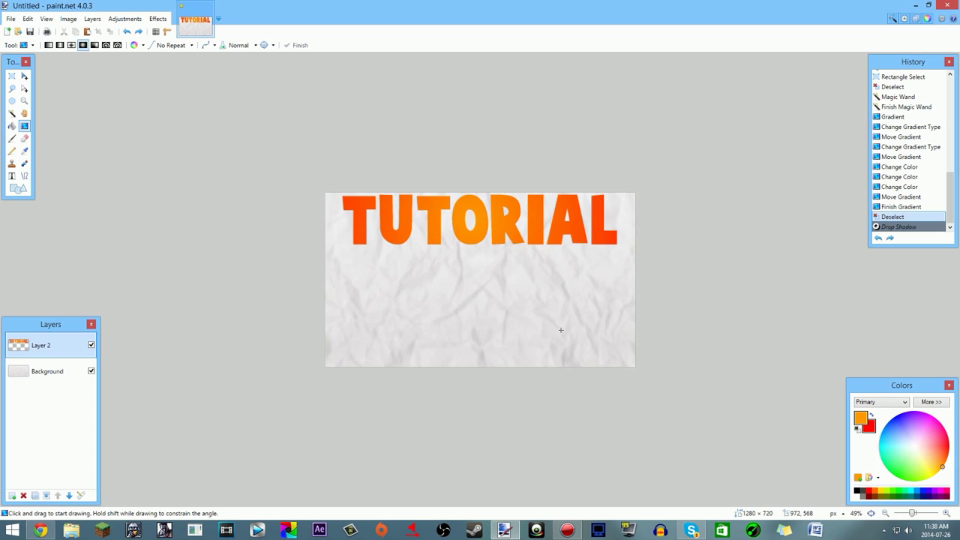
Apply a black Drop Shadow with blur 0 and reduced widening as a crisp outline.
click(158, 19)
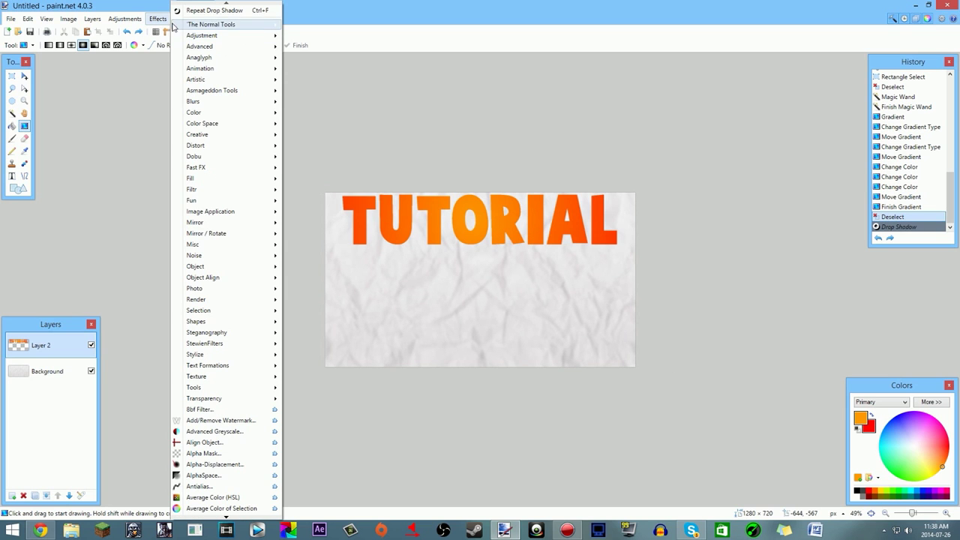
mouse_move(223, 266)
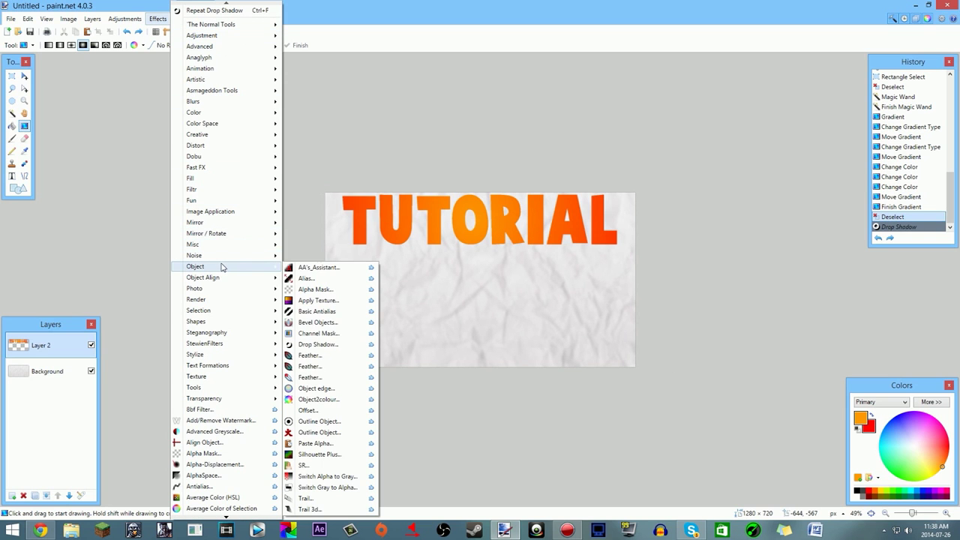
click(315, 344)
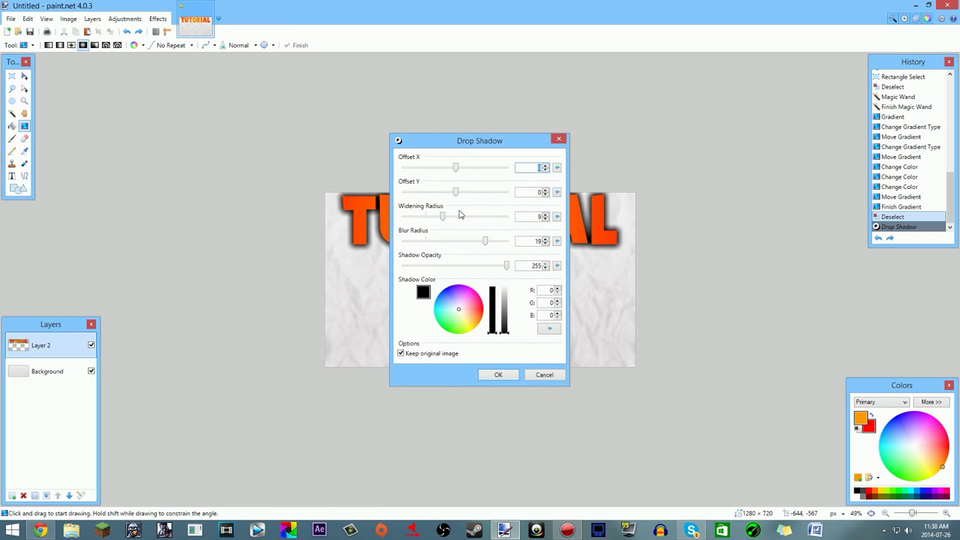
drag(486, 241, 377, 233)
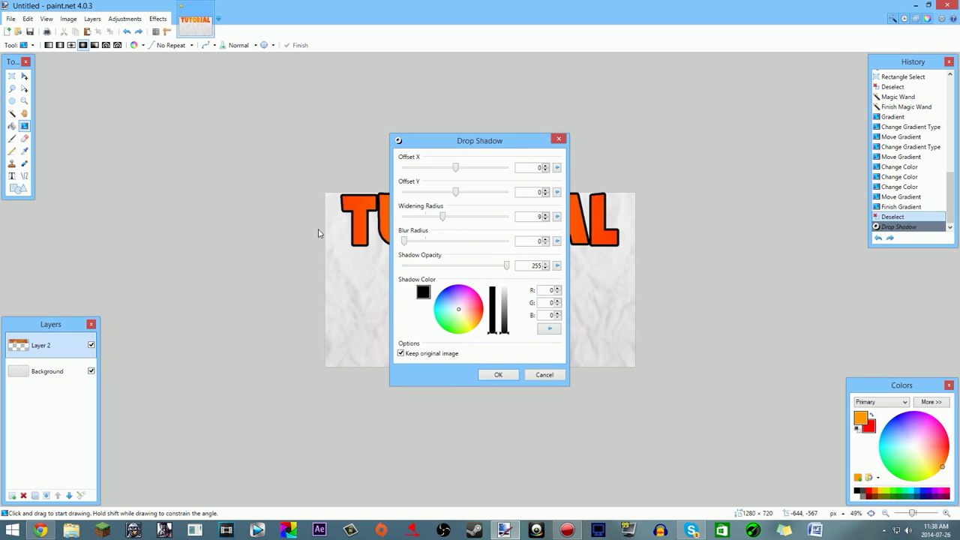
drag(451, 153, 728, 157)
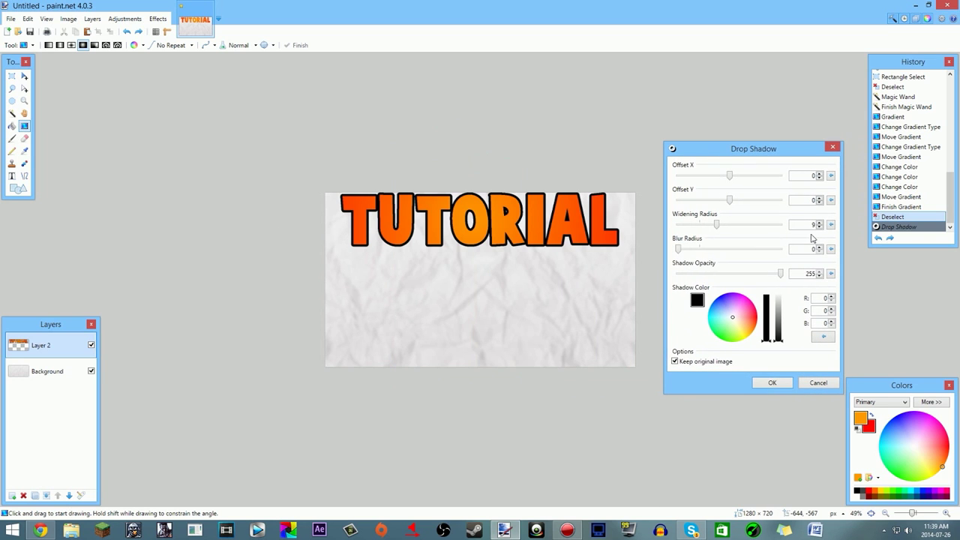
click(819, 228)
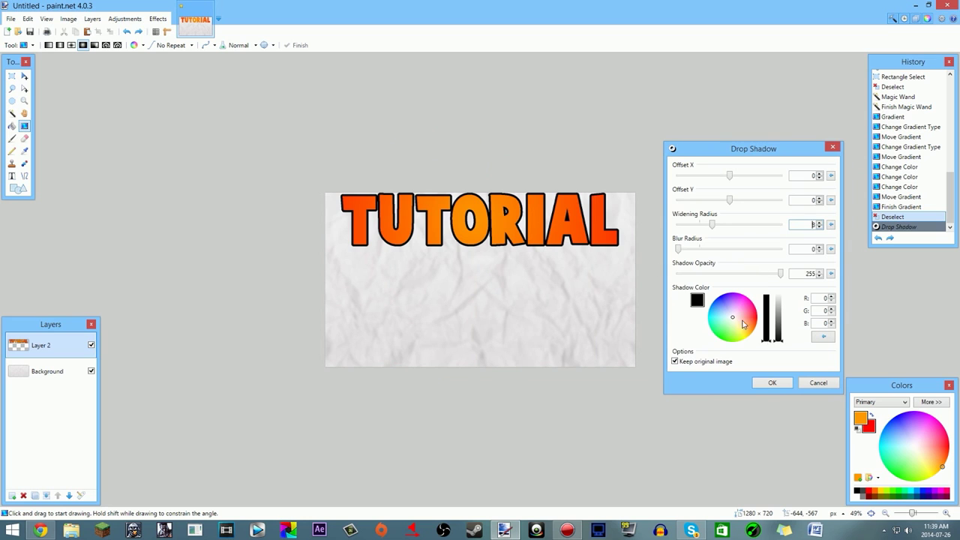
click(791, 380)
Zoom in and out to check the black outline around TUTORIAL.
scroll(708, 350, down, 12)
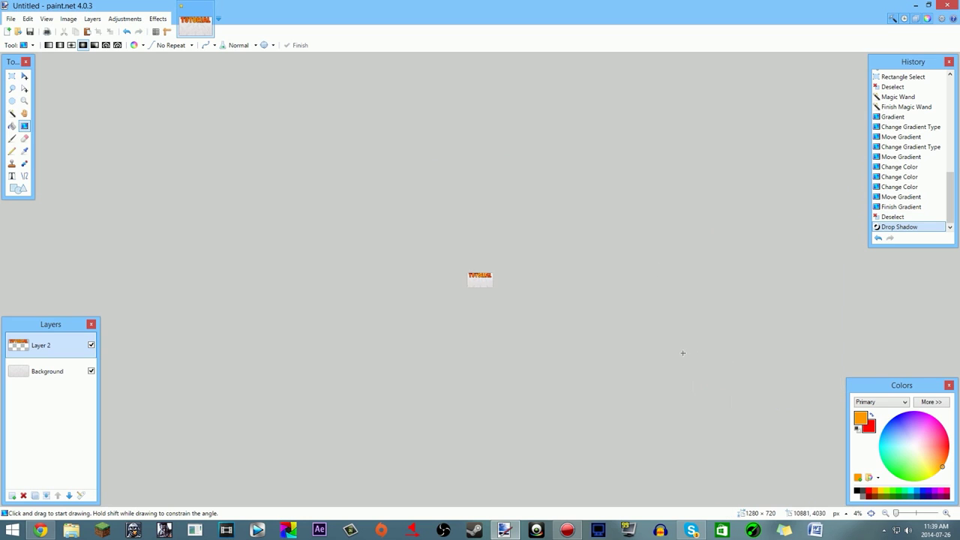
scroll(682, 353, up, 8)
scroll(679, 356, up, 3)
scroll(677, 356, down, 4)
scroll(574, 312, up, 3)
click(152, 18)
mouse_move(185, 48)
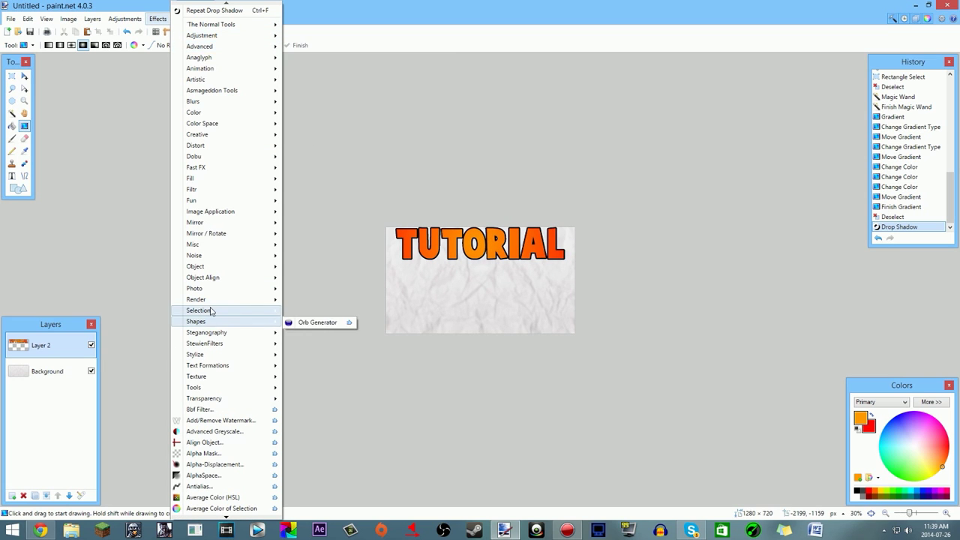
Apply Photo > Glow at default brightness 10 and contrast 10 to TUTORIAL.
mouse_move(202, 290)
click(333, 250)
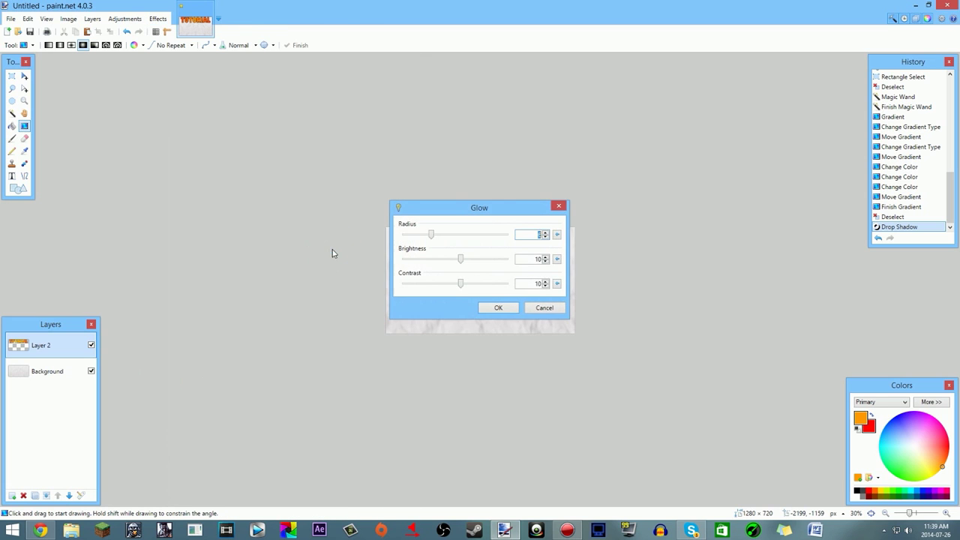
drag(495, 212, 712, 176)
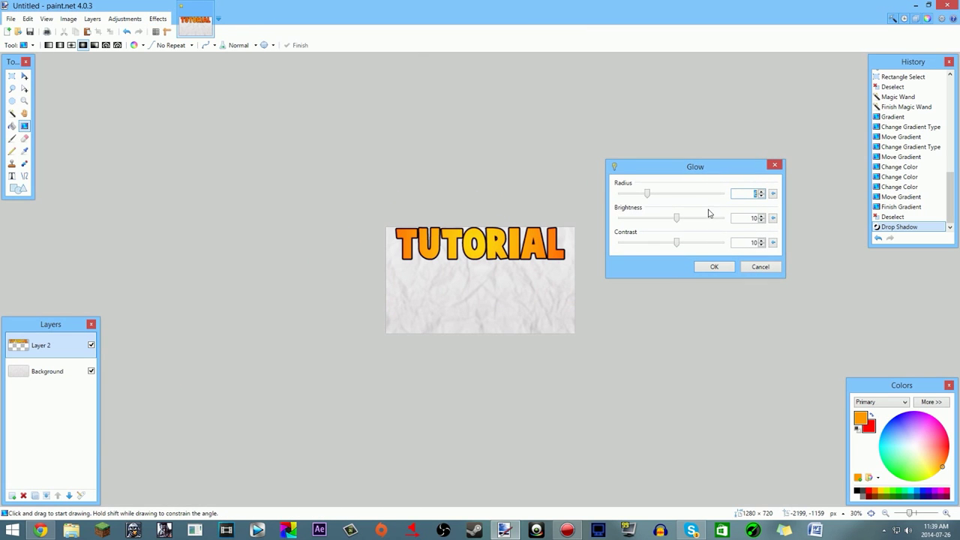
click(715, 268)
scroll(510, 321, up, 5)
scroll(508, 320, down, 2)
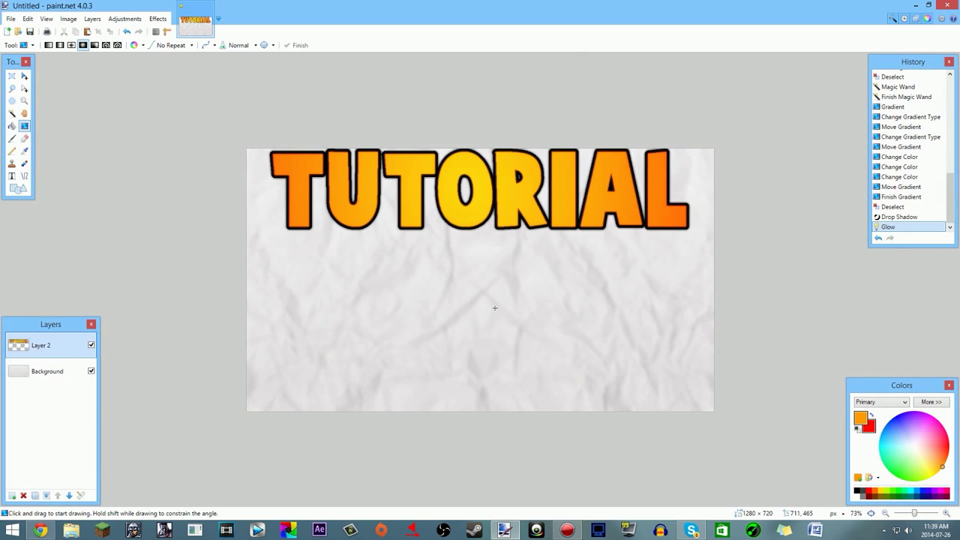
scroll(560, 204, down, 3)
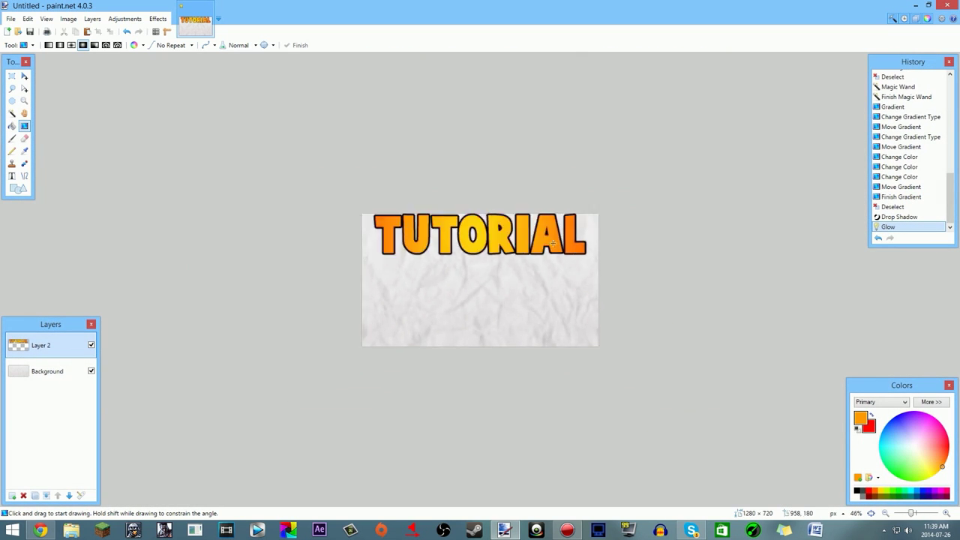
Apply a second Glow to the TUTORIAL text with radius 20, brightness -100 and contrast 100.
click(159, 19)
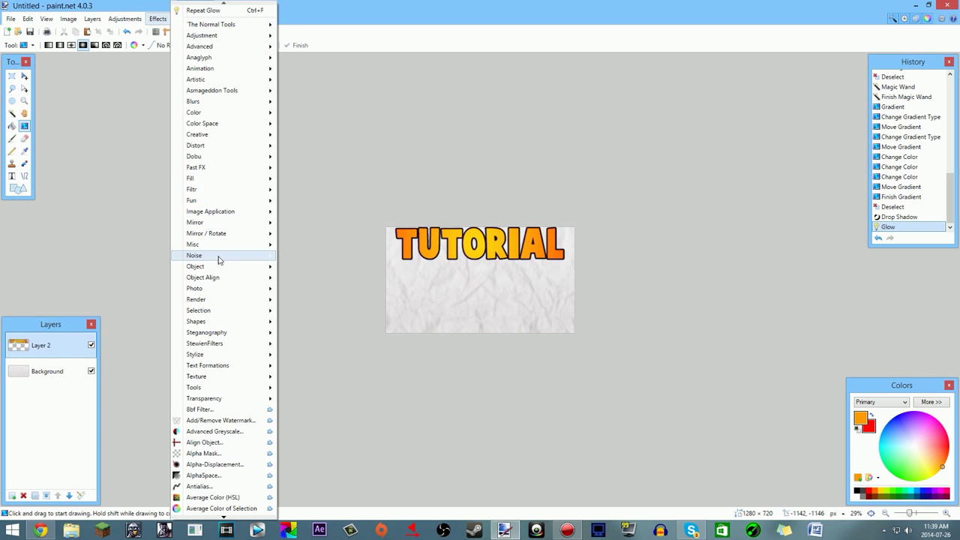
mouse_move(213, 291)
click(325, 252)
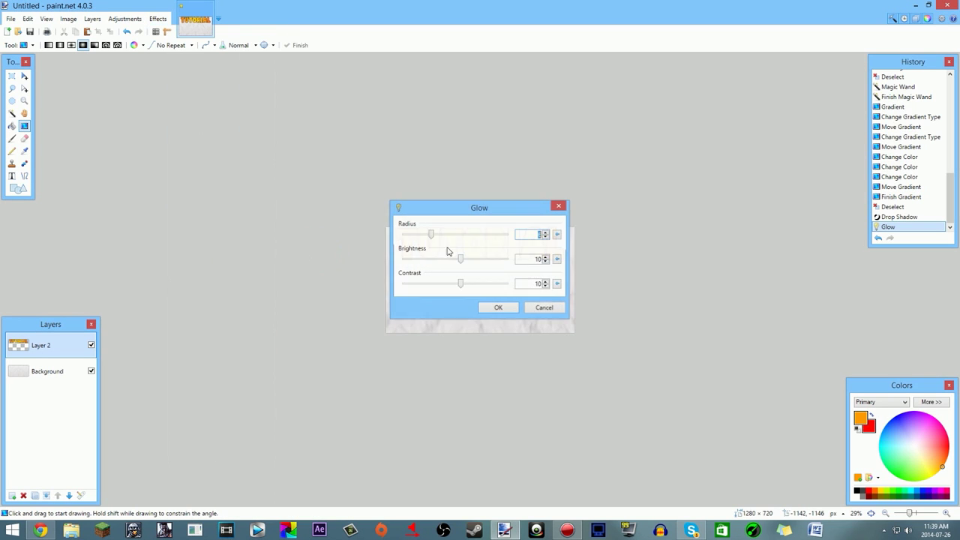
drag(481, 213, 744, 220)
drag(693, 242, 773, 243)
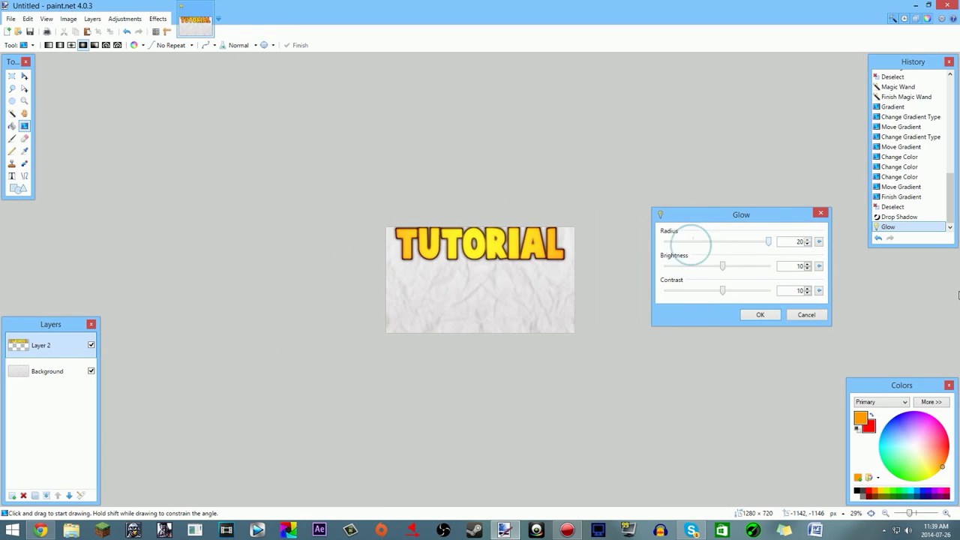
drag(723, 266, 476, 280)
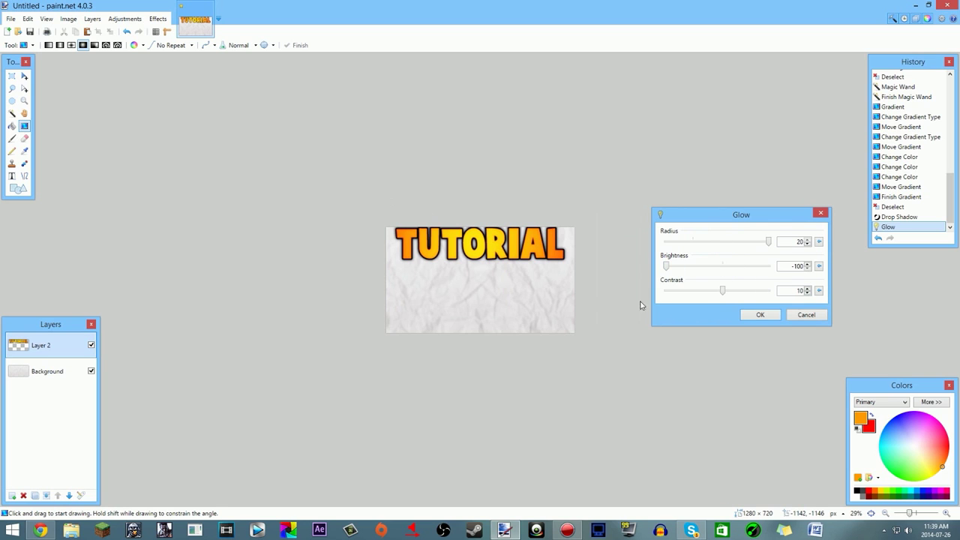
drag(725, 299, 940, 299)
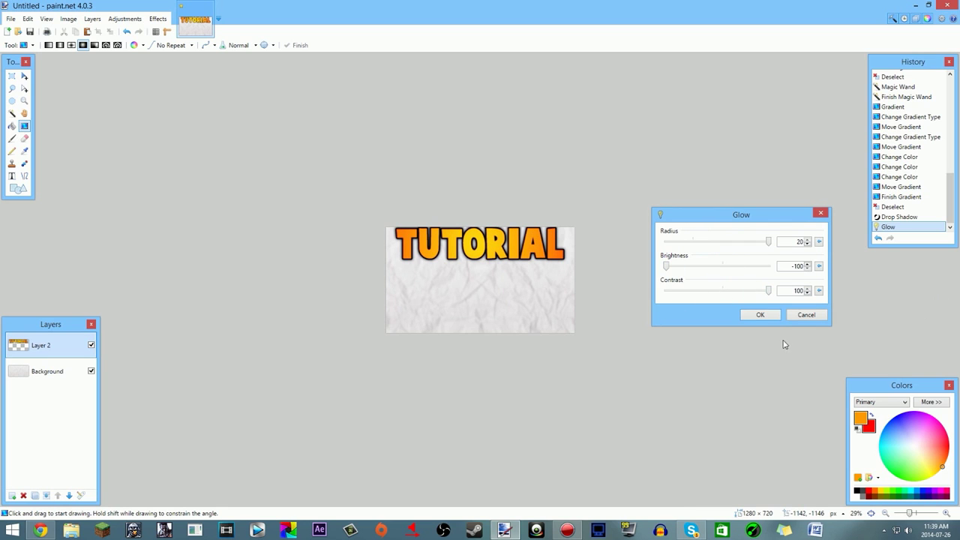
click(760, 315)
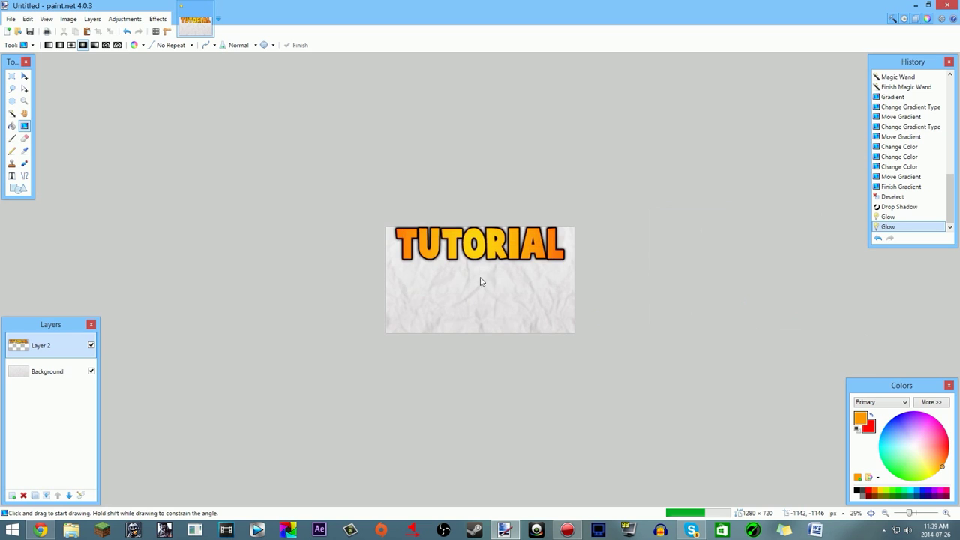
scroll(502, 276, up, 8)
key(ctrl+b)
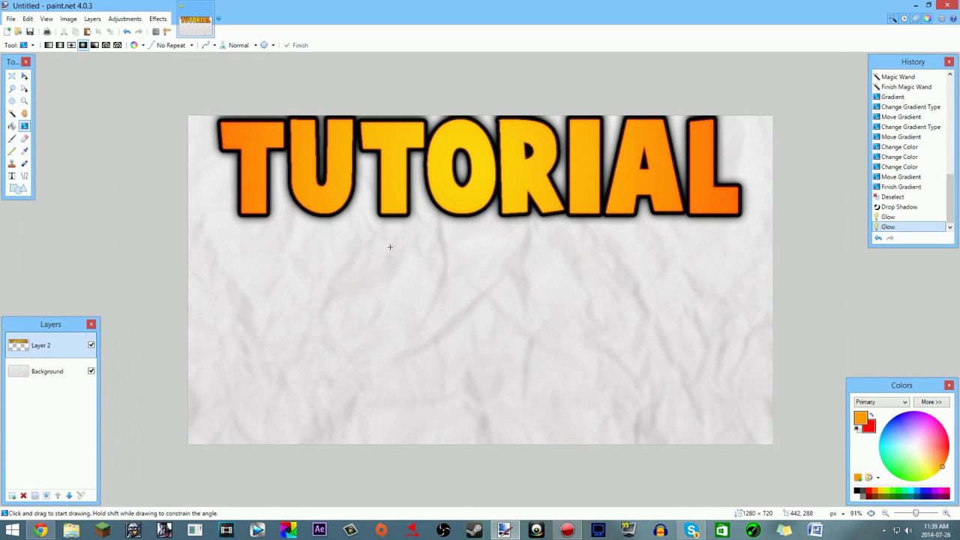
scroll(453, 243, down, 6)
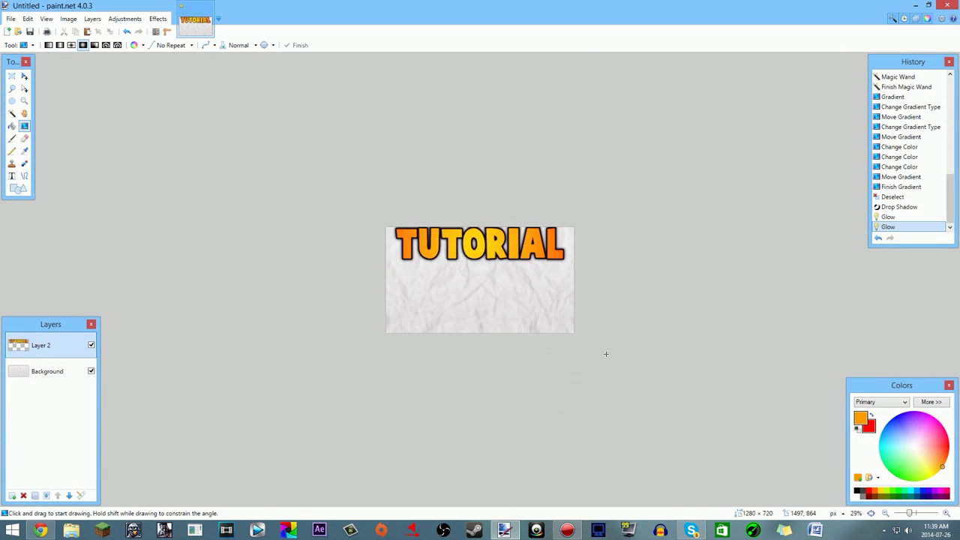
scroll(651, 317, up, 5)
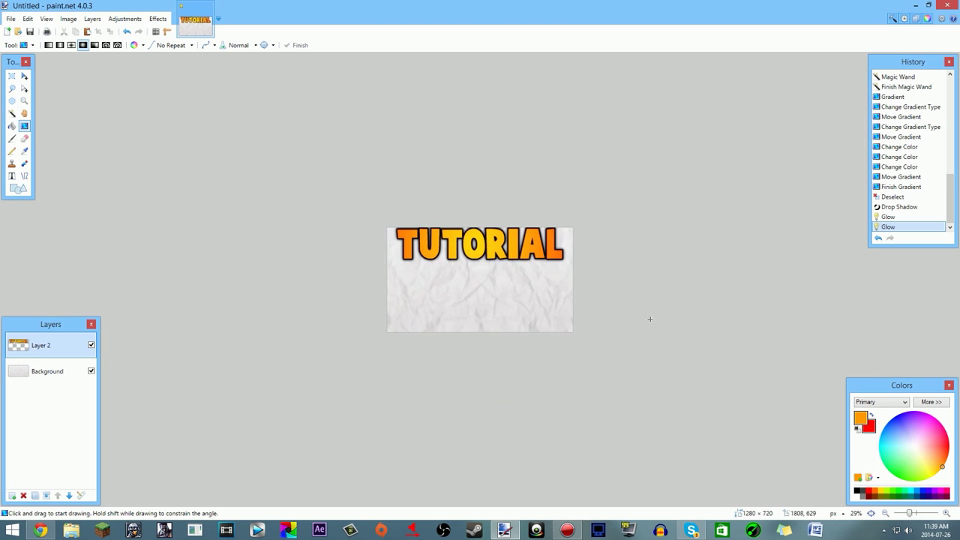